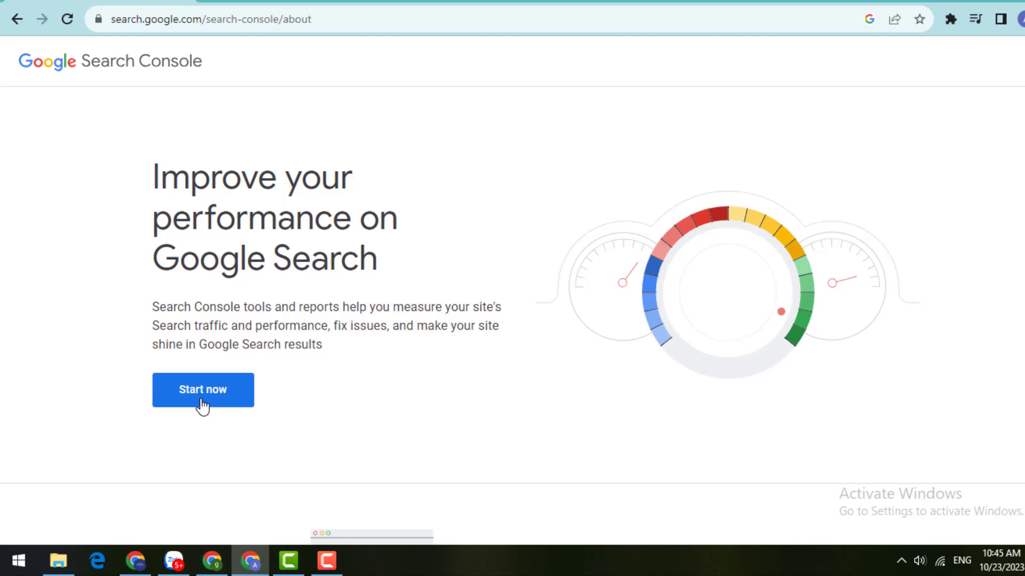
# - Start Google Search Console and bring up the property type choices on its welcome page
pyautogui.click(202, 406)
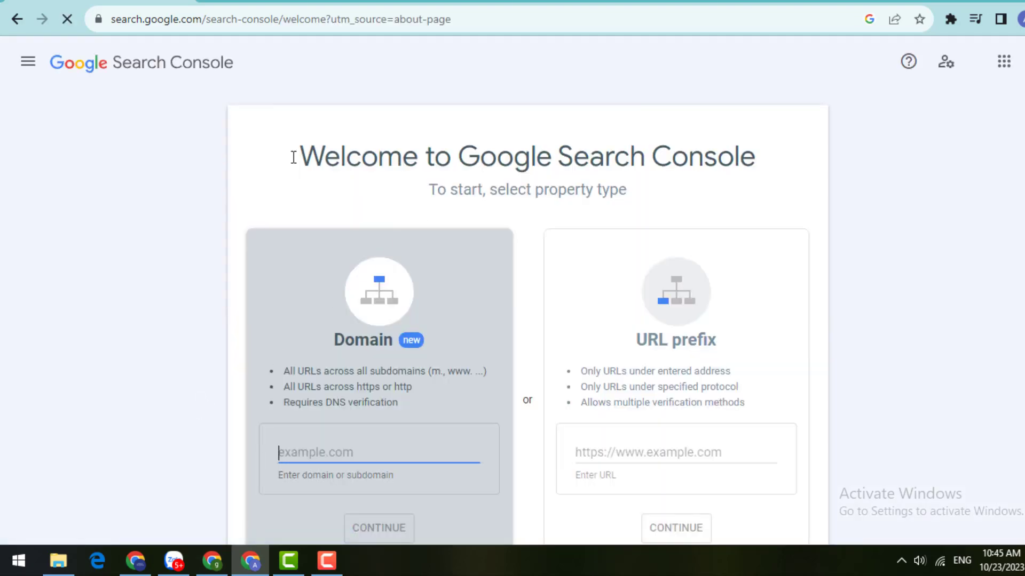
pyautogui.moveTo(286, 157); pyautogui.dragTo(794, 160)
pyautogui.click(892, 211)
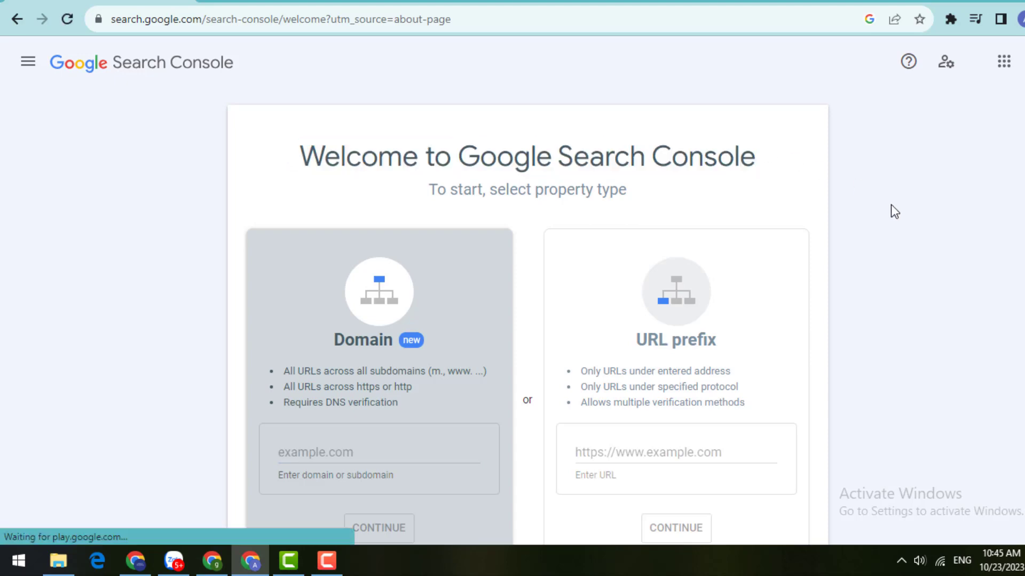
pyautogui.scroll(-2, 894, 244)
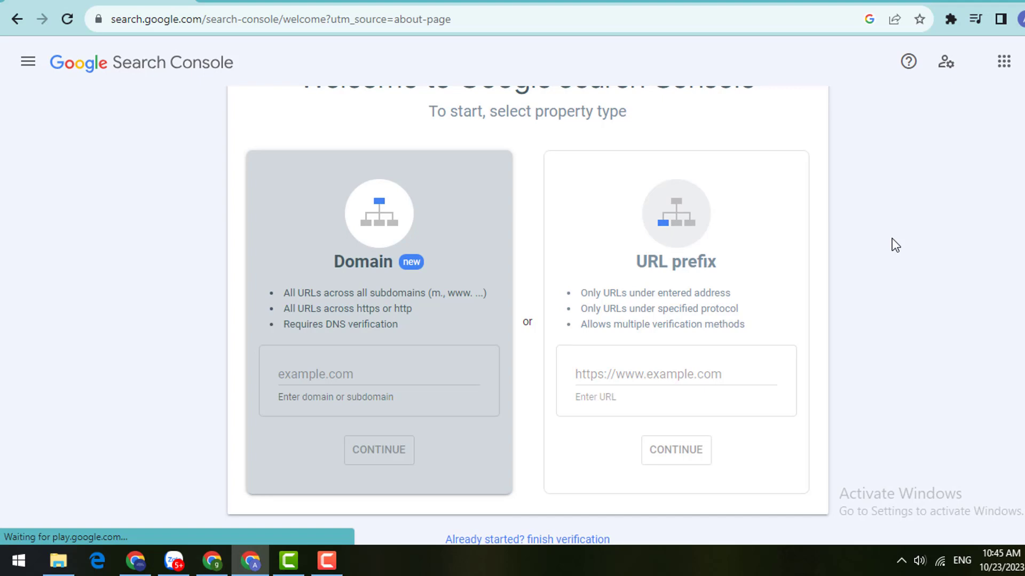
# - Copy the website address vay3.yeumuasam.net from the other Chrome window and return to Search Console
pyautogui.hotkey('alt', 'Tab')
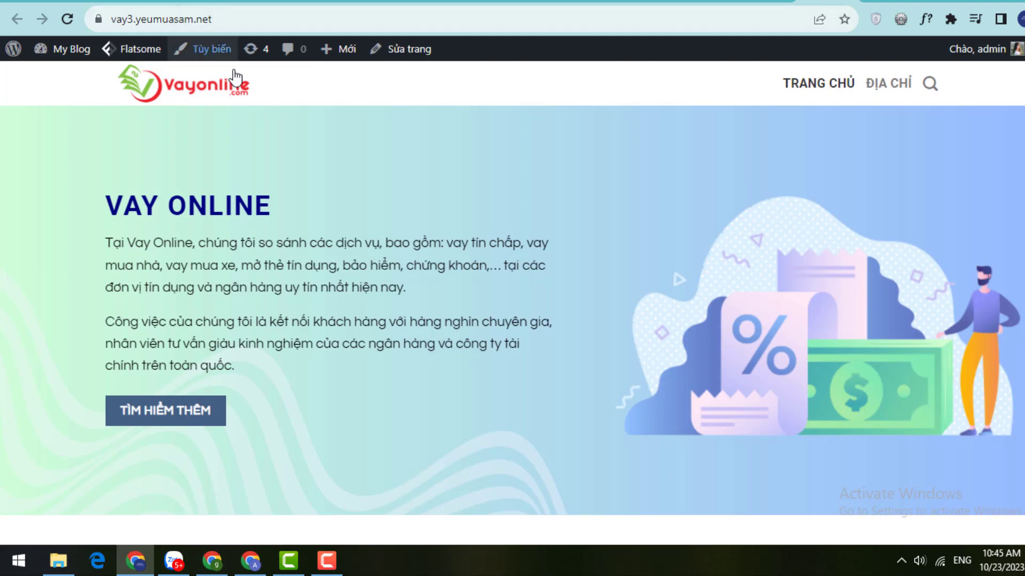
pyautogui.moveTo(235, 19); pyautogui.dragTo(109, 19)
pyautogui.hotkey('ctrl', 'c')
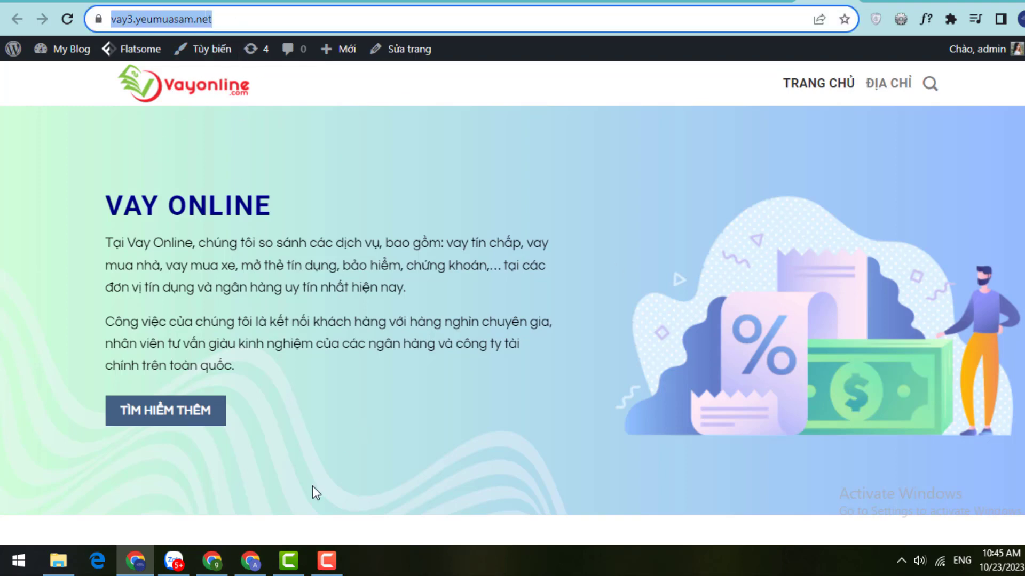
pyautogui.click(250, 561)
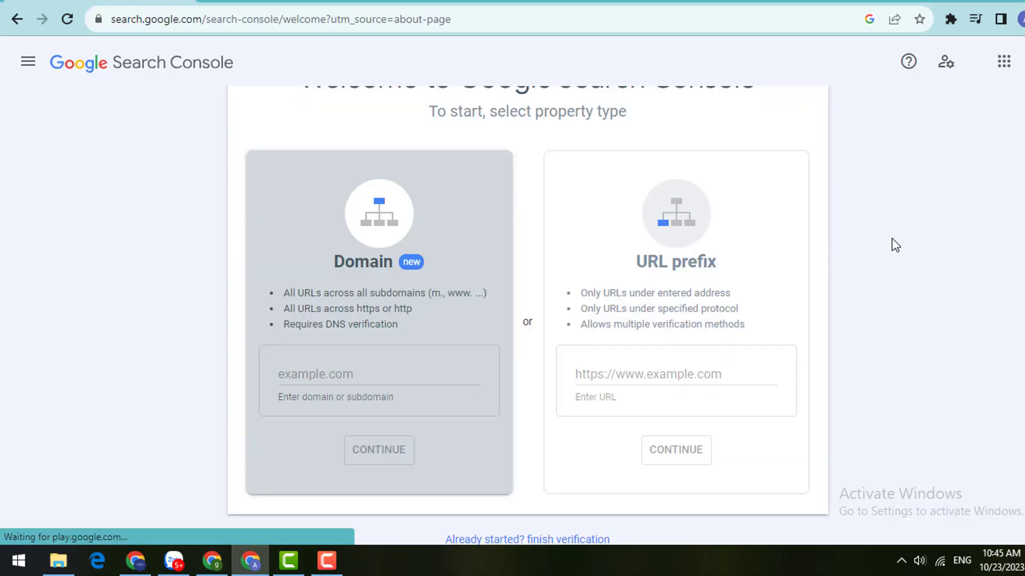
pyautogui.click(317, 377)
pyautogui.hotkey('ctrl', 'v')
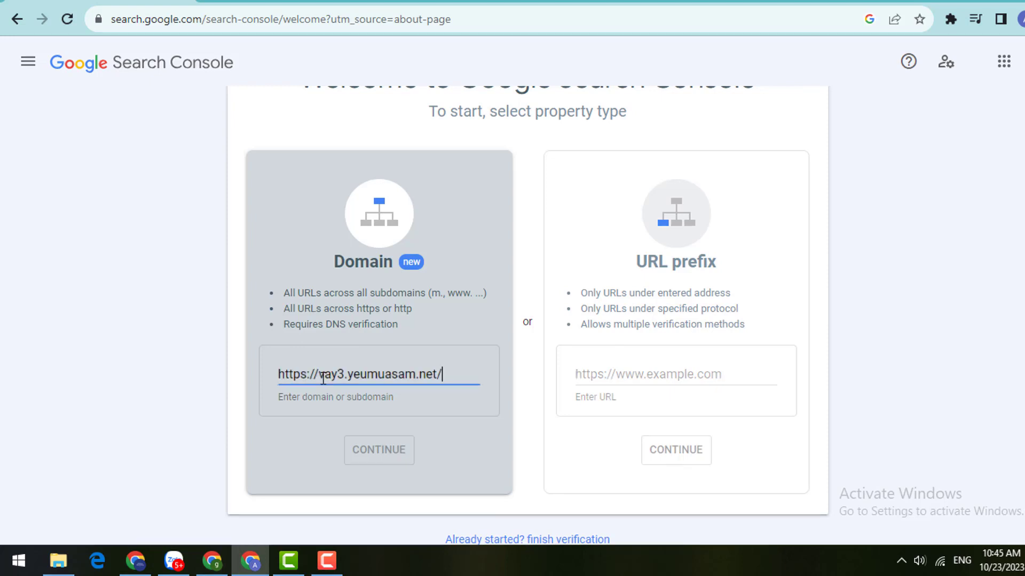
pyautogui.moveTo(317, 377); pyautogui.dragTo(274, 377)
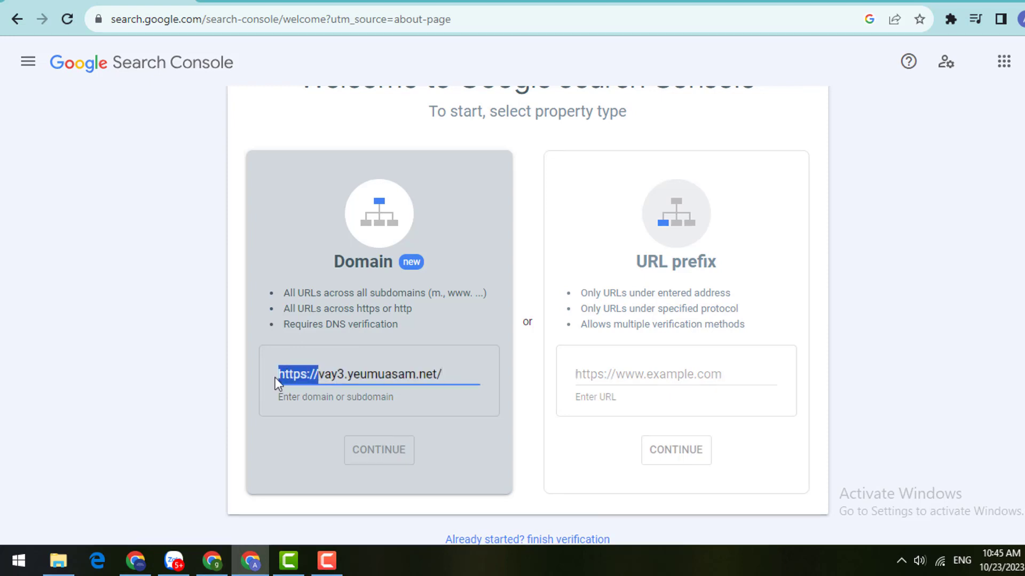
pyautogui.press('BackSpace')
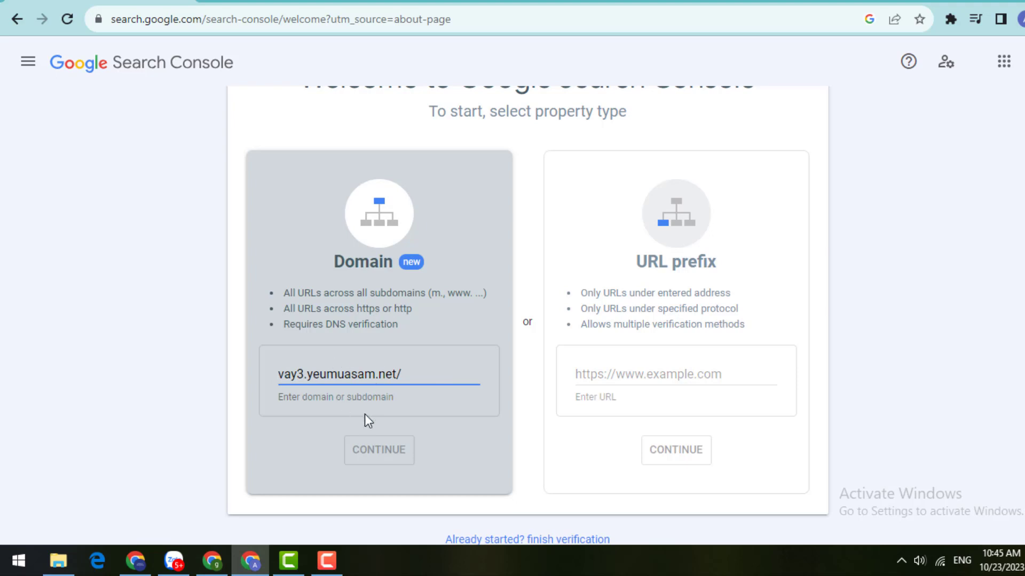
pyautogui.click(416, 373)
pyautogui.press('BackSpace')
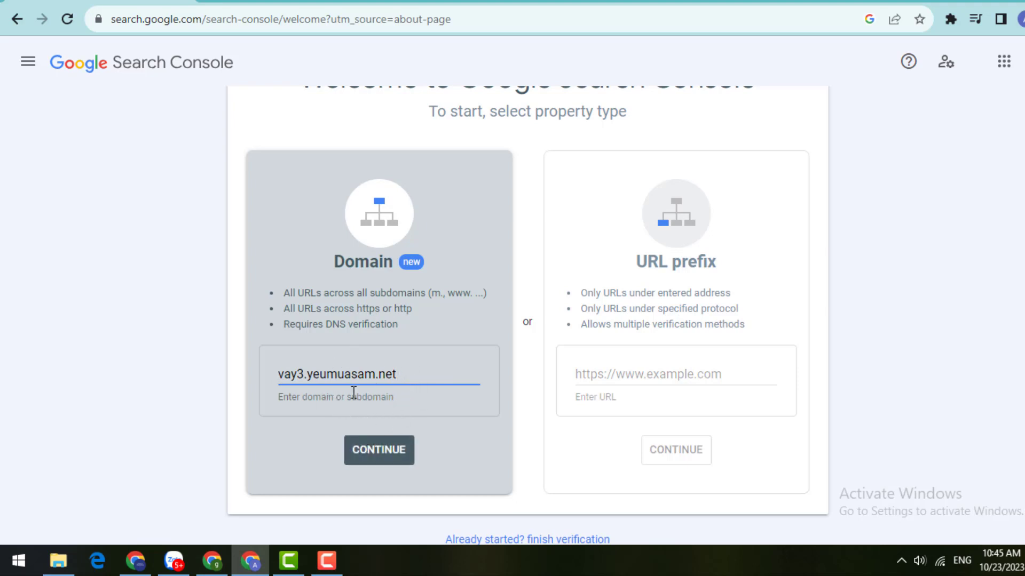
pyautogui.click(387, 453)
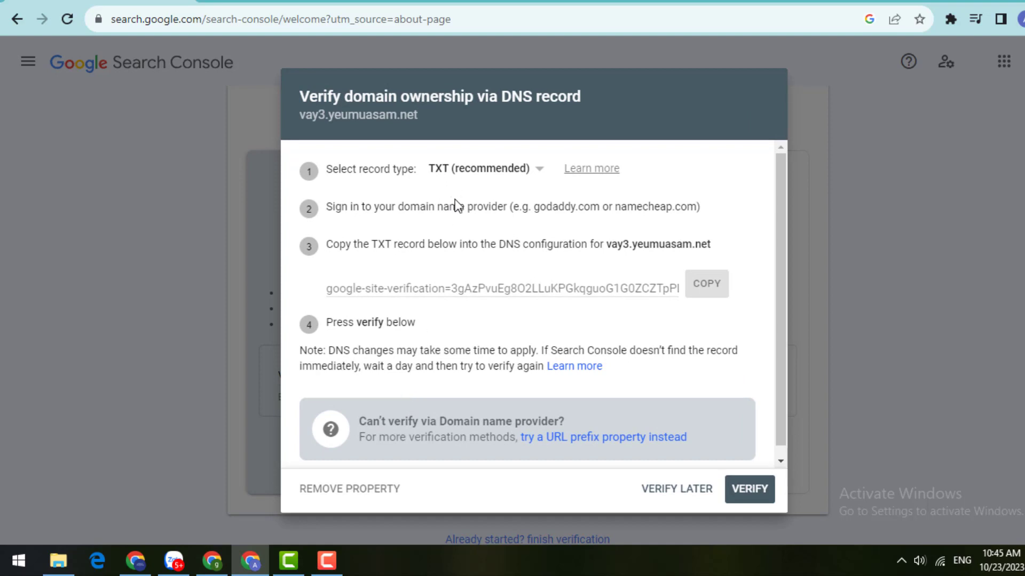
# - Read the DNS record instructions for the domain and postpone its ownership verification
pyautogui.scroll(-1, 555, 240)
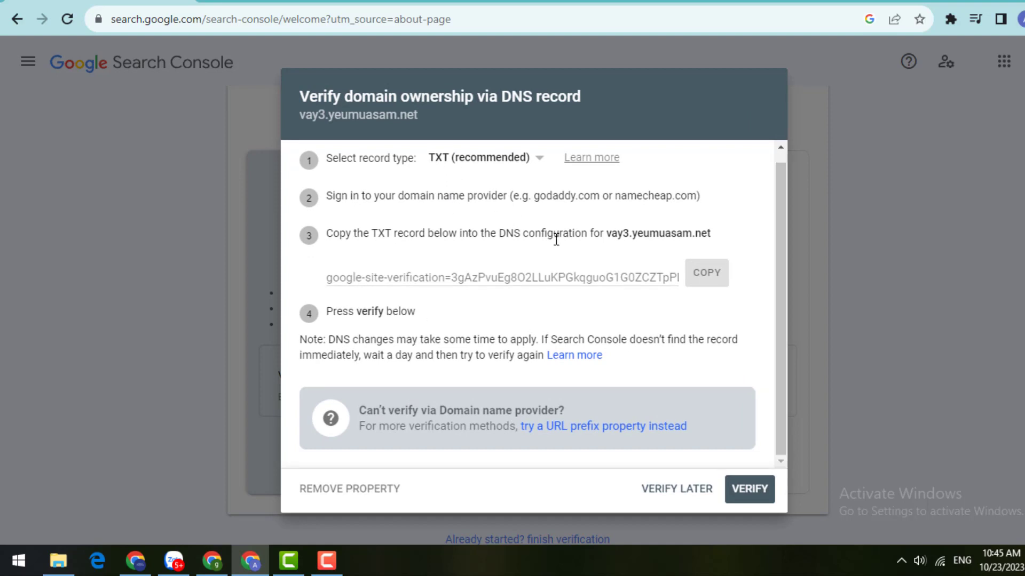
pyautogui.scroll(1, 556, 239)
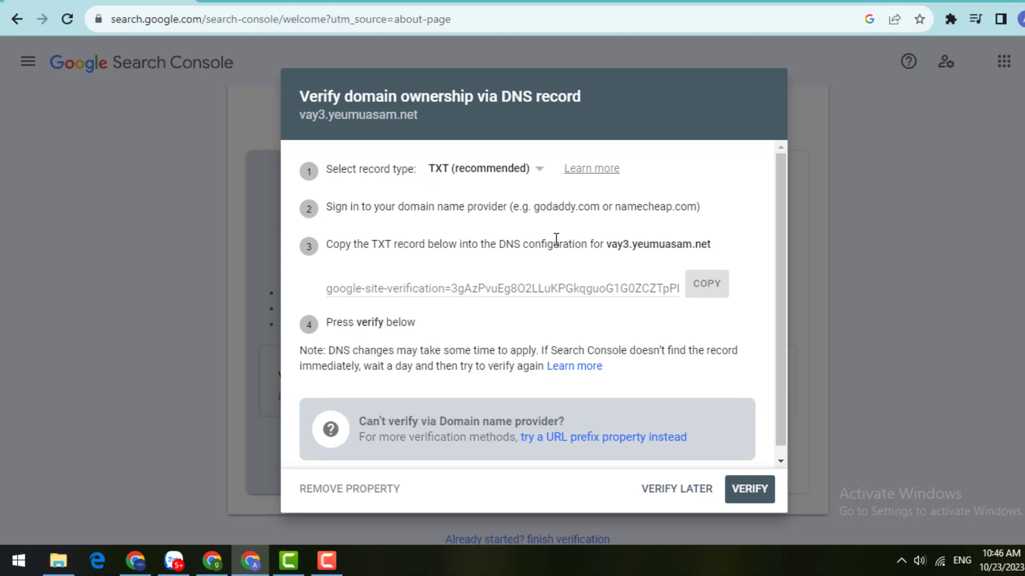
pyautogui.scroll(-1, 533, 267)
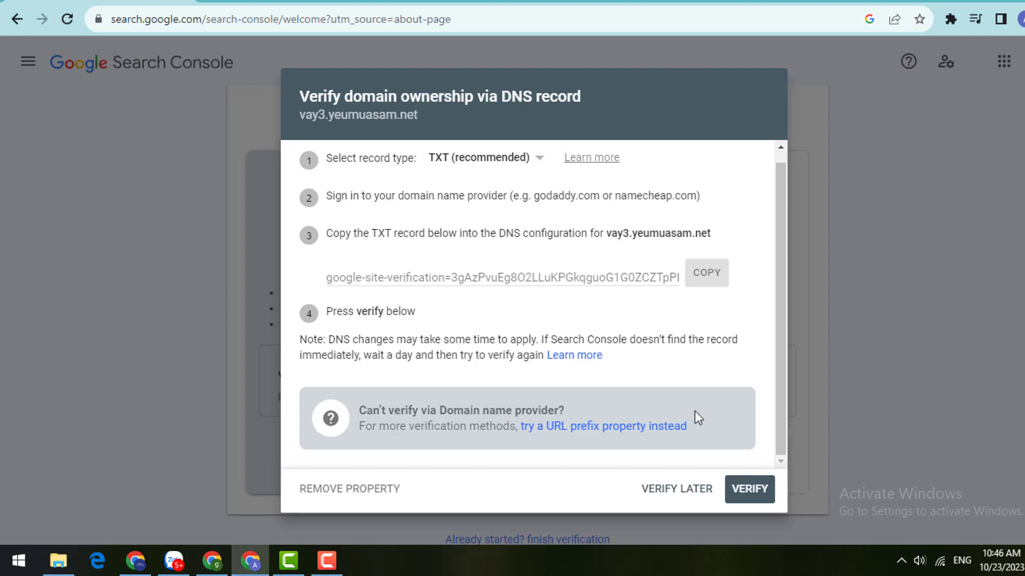
pyautogui.click(677, 491)
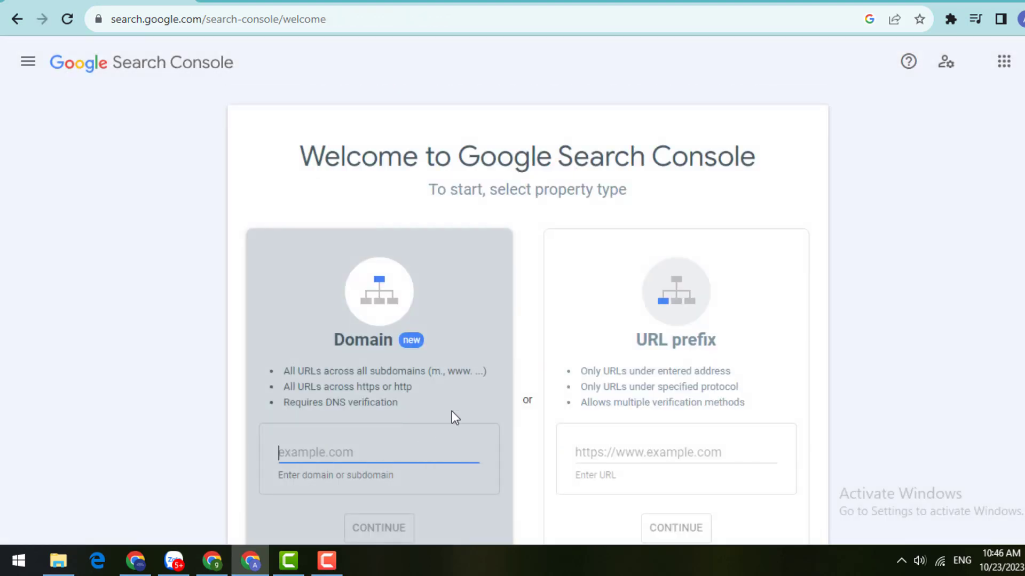
pyautogui.scroll(-2, 670, 290)
pyautogui.click(674, 370)
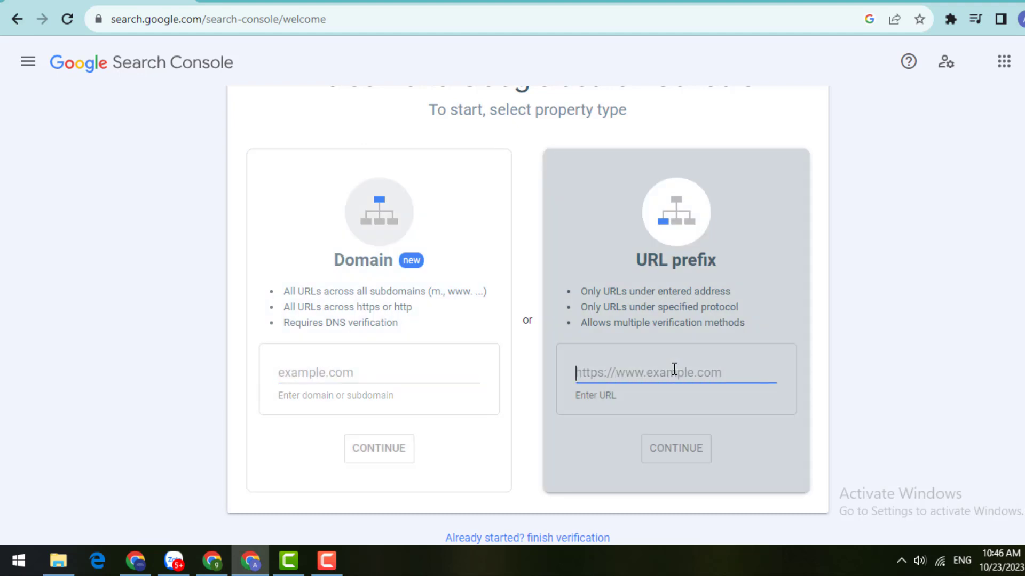
pyautogui.hotkey('ctrl', 'v')
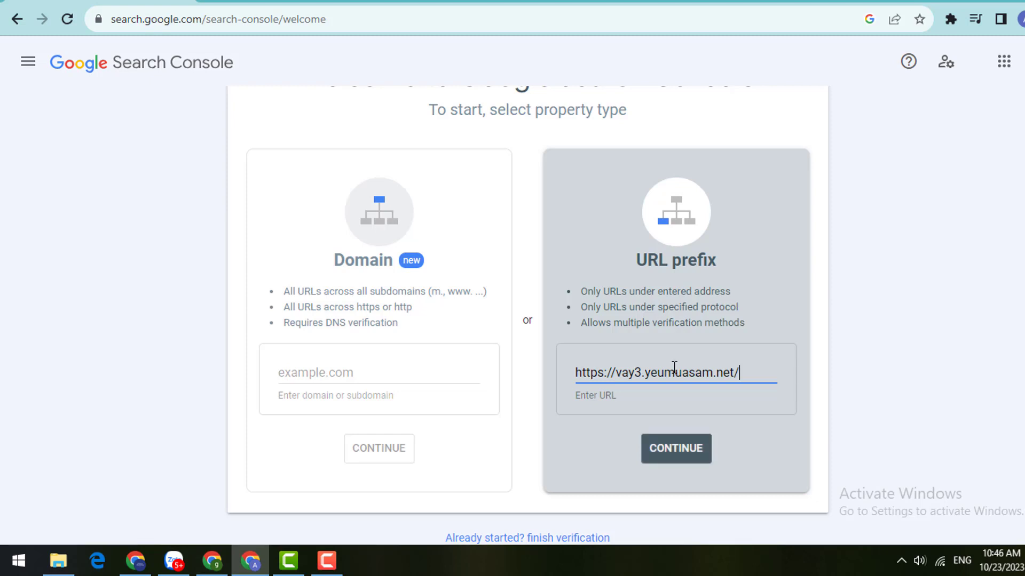
pyautogui.click(680, 456)
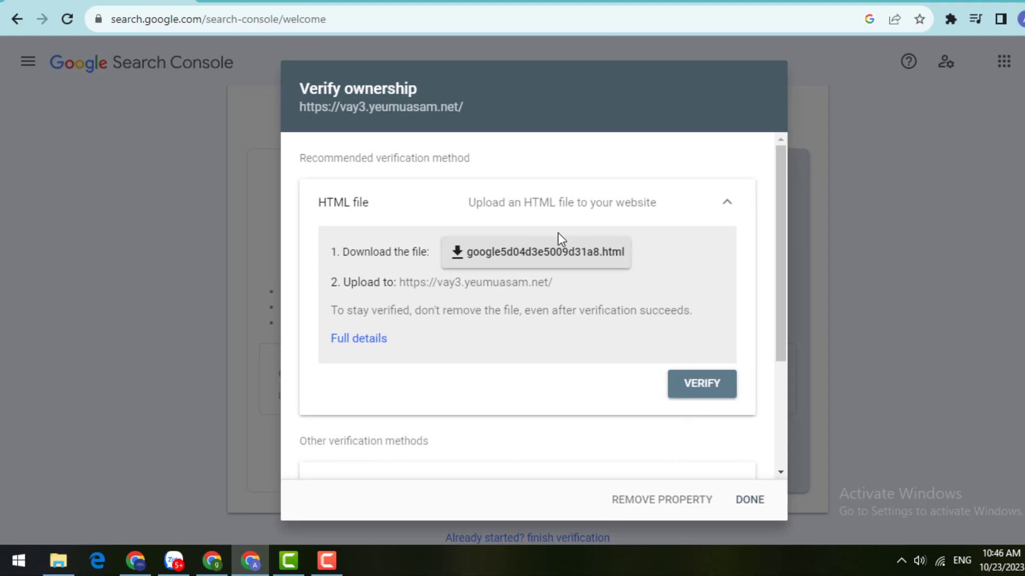
# - Examine the recommended HTML file method and the other ownership verification methods offered for the site
pyautogui.scroll(-2, 612, 242)
pyautogui.scroll(2, 483, 260)
pyautogui.moveTo(300, 158); pyautogui.dragTo(324, 158)
pyautogui.moveTo(392, 158); pyautogui.dragTo(481, 157)
pyautogui.click(556, 156)
pyautogui.scroll(-3, 459, 256)
pyautogui.scroll(-1, 582, 257)
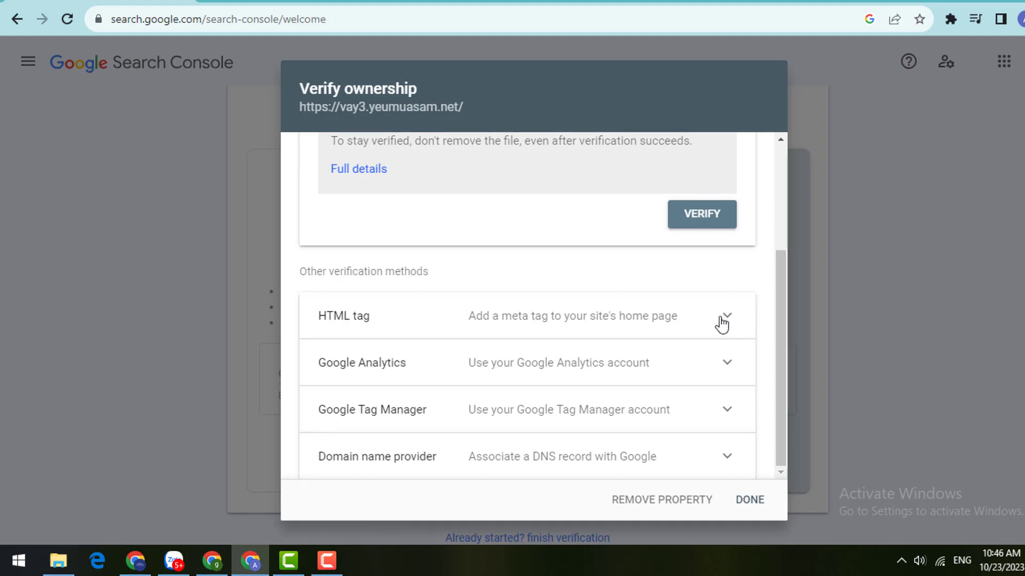
# - Expand the HTML tag verification method and copy its google-site-verification meta tag
pyautogui.click(726, 316)
pyautogui.moveTo(781, 277); pyautogui.dragTo(791, 347)
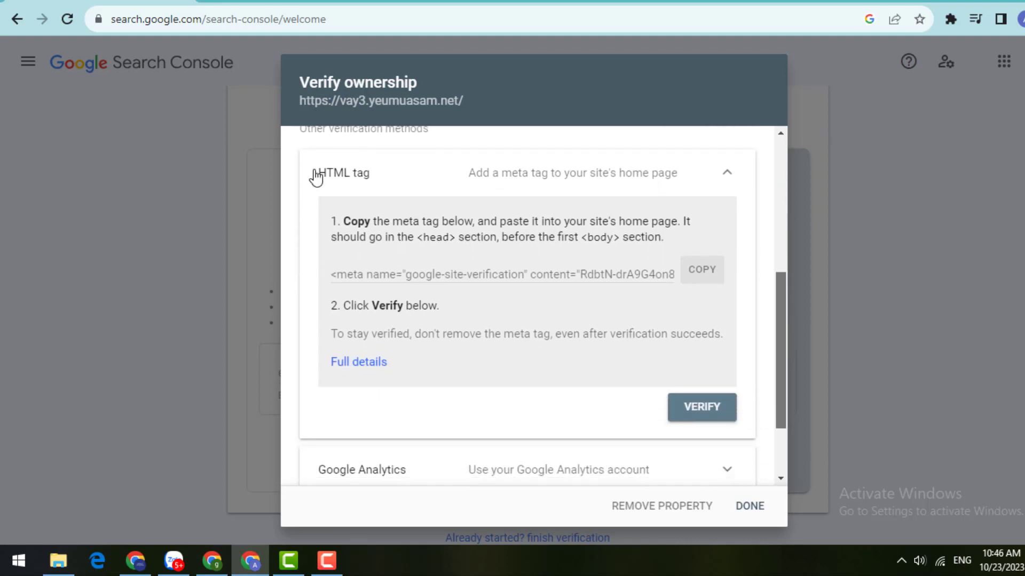
pyautogui.moveTo(317, 176); pyautogui.dragTo(401, 181)
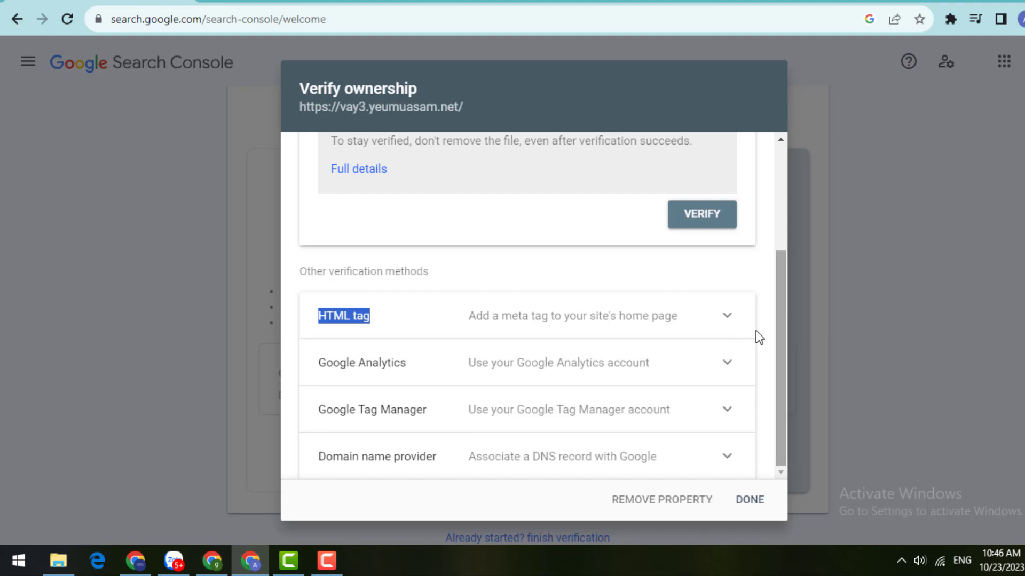
pyautogui.click(736, 328)
pyautogui.moveTo(778, 297); pyautogui.dragTo(782, 304)
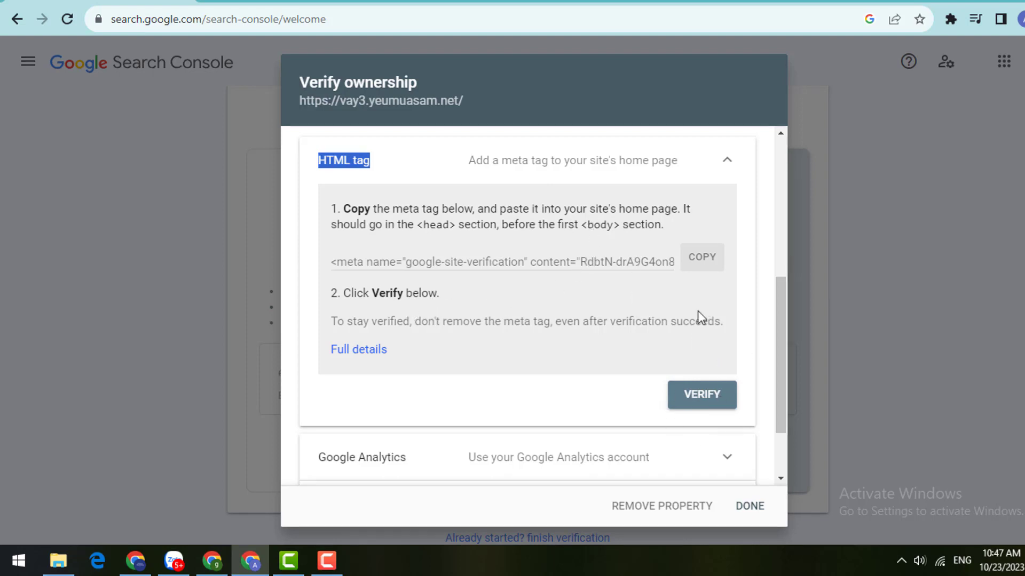
pyautogui.click(697, 263)
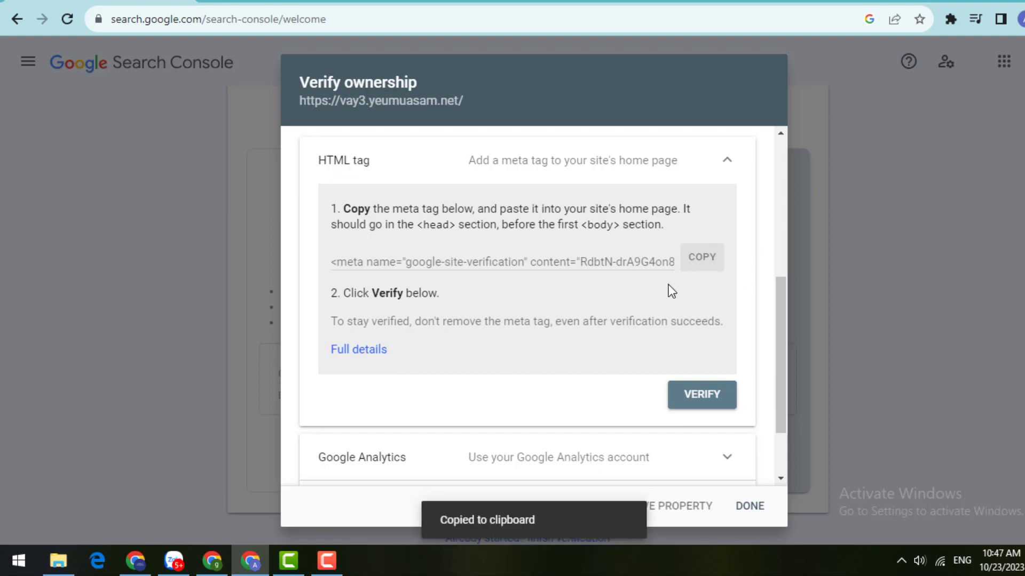
# - Switch to the WordPress site's Chrome window, enter its admin area and open the page for adding new plugins
pyautogui.click(139, 567)
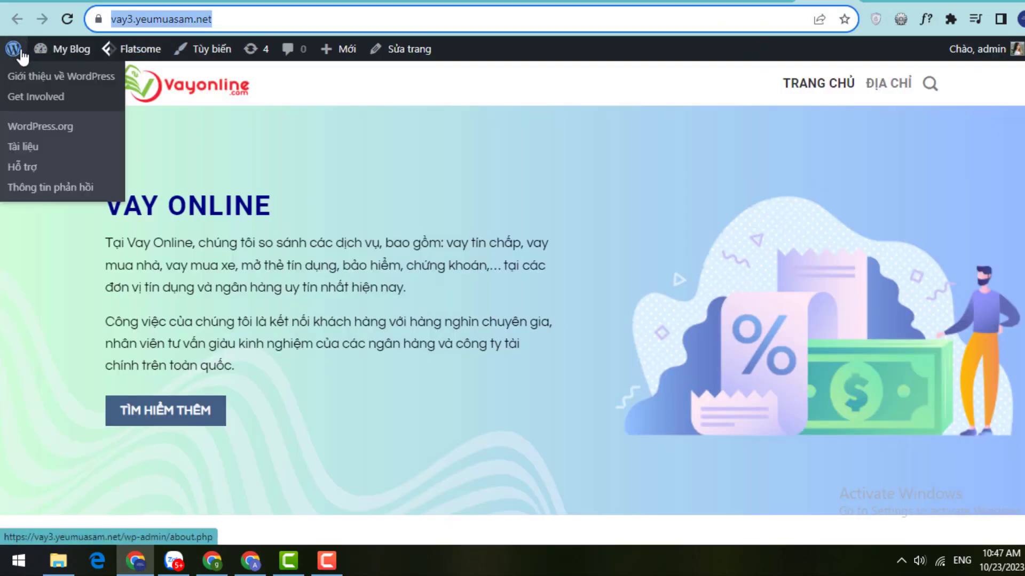
pyautogui.click(16, 50)
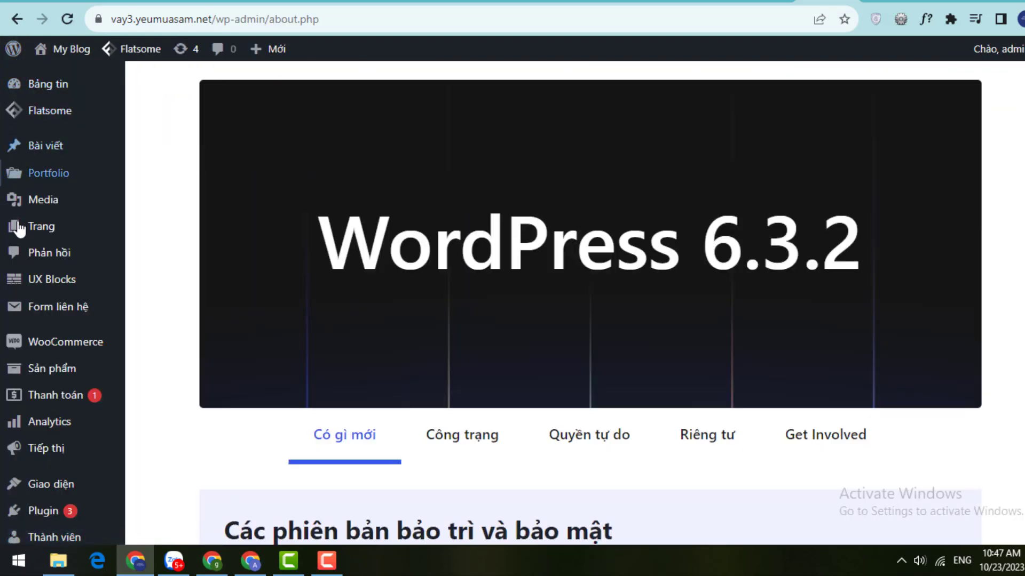
pyautogui.scroll(-2, 32, 267)
pyautogui.moveTo(36, 299)
pyautogui.scroll(-2, 36, 299)
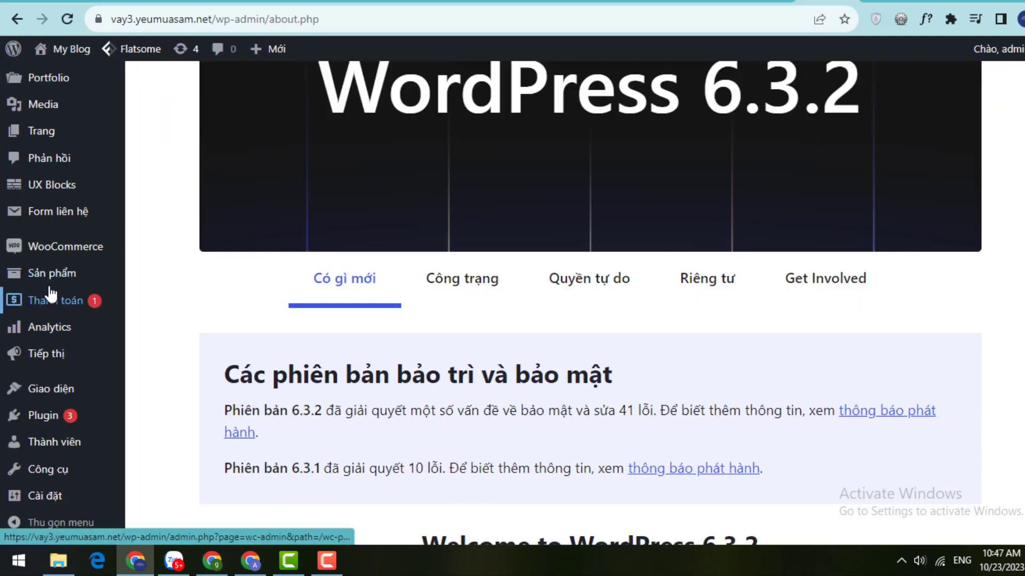
pyautogui.scroll(3, 50, 291)
pyautogui.scroll(-2, 50, 292)
pyautogui.moveTo(48, 433)
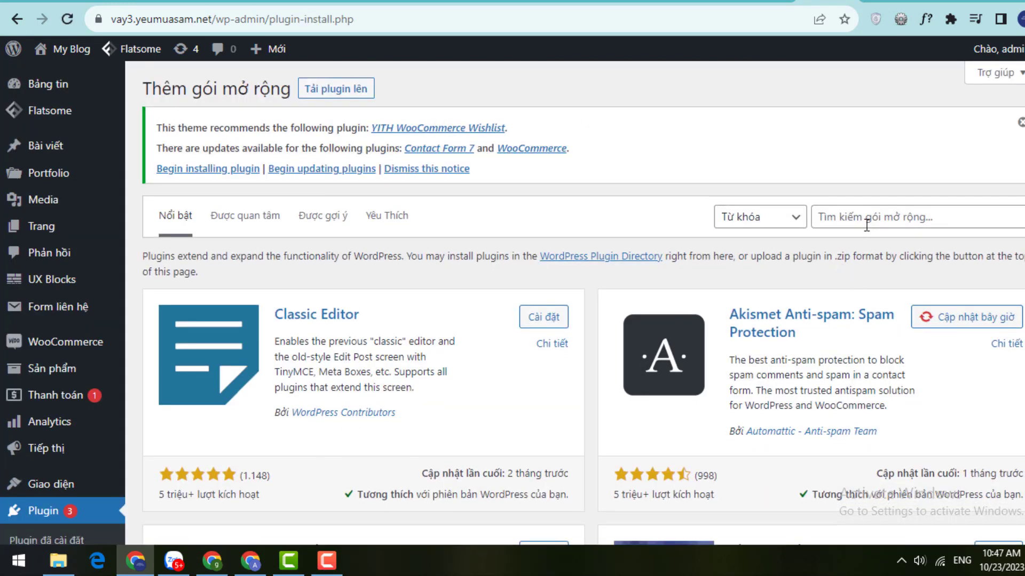
# - Search the plugin directory for "insert header" and look through the header code plugins
pyautogui.click(866, 225)
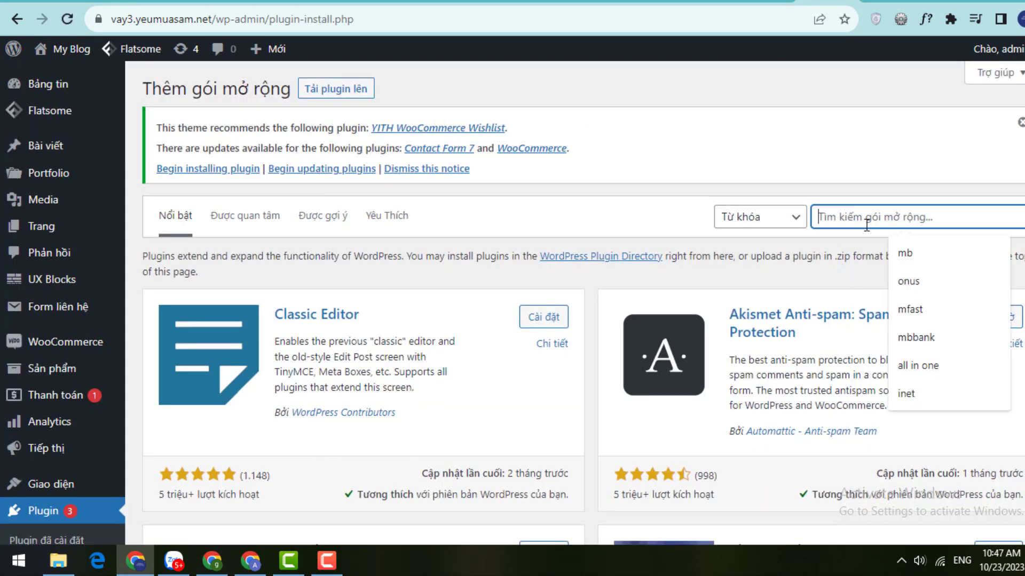
pyautogui.write('ín')
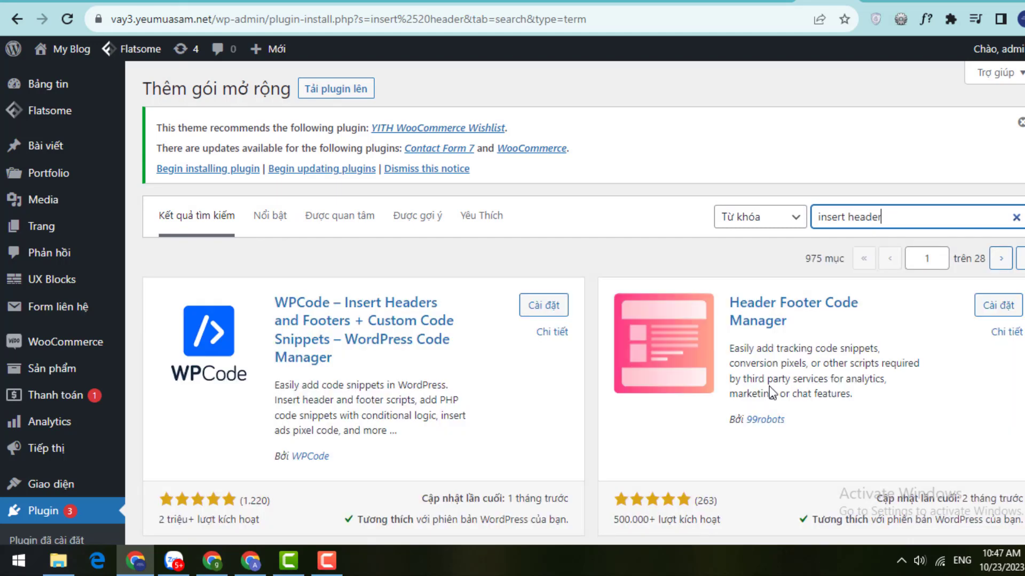
pyautogui.scroll(-2, 829, 384)
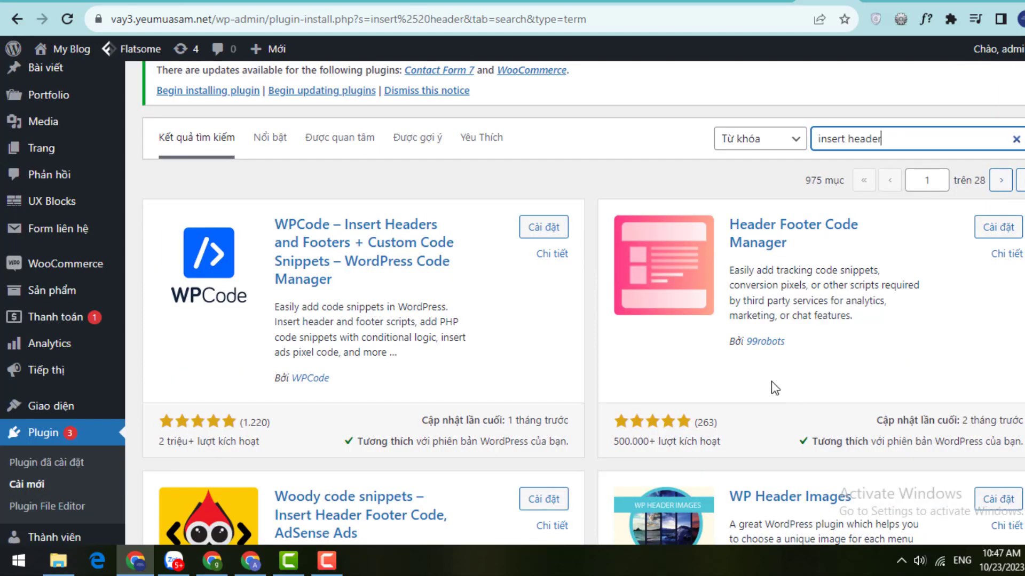
pyautogui.scroll(-3, 773, 381)
pyautogui.scroll(-1, 749, 367)
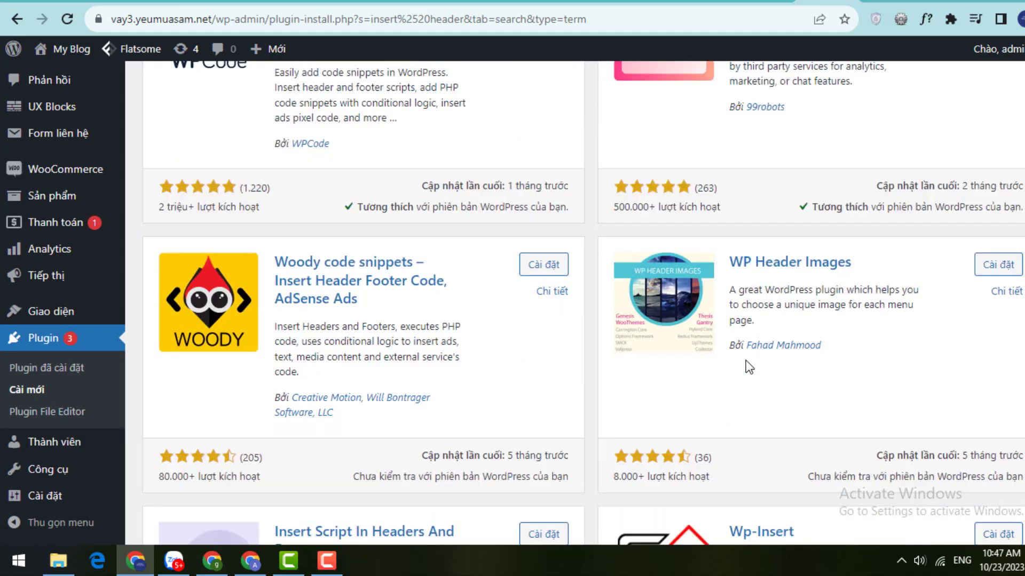
pyautogui.scroll(-1, 745, 359)
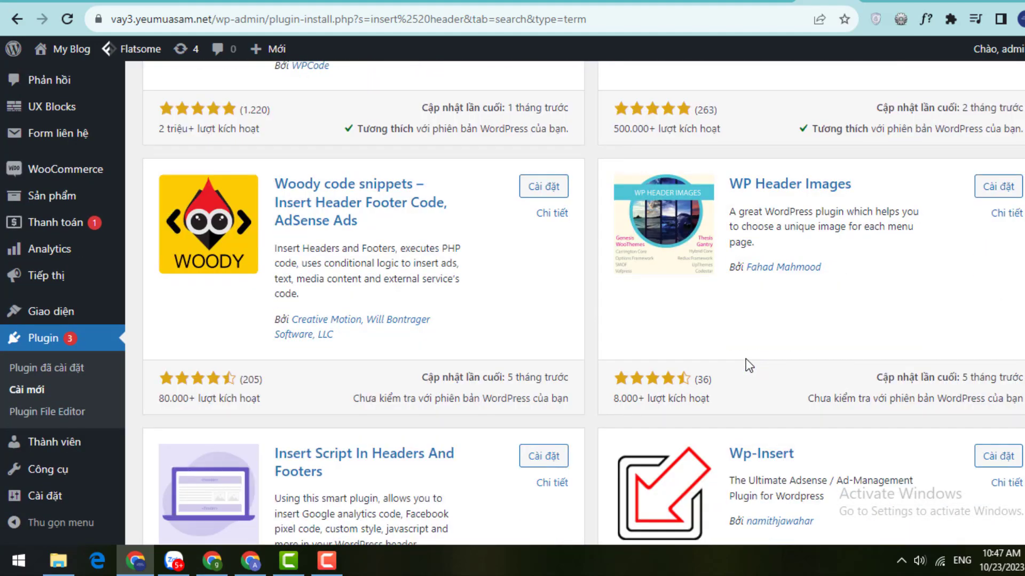
pyautogui.scroll(2, 742, 356)
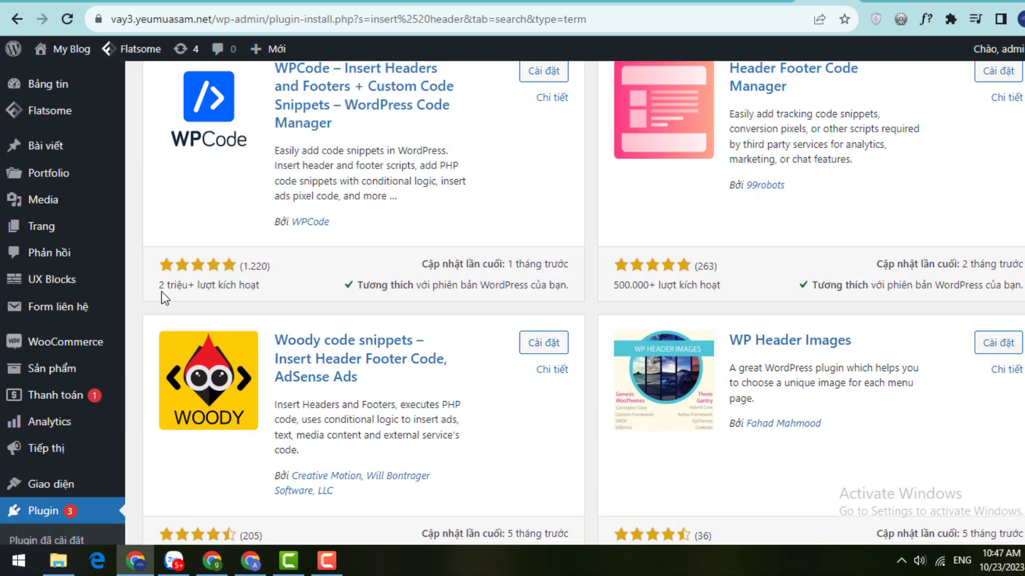
pyautogui.scroll(1, 337, 290)
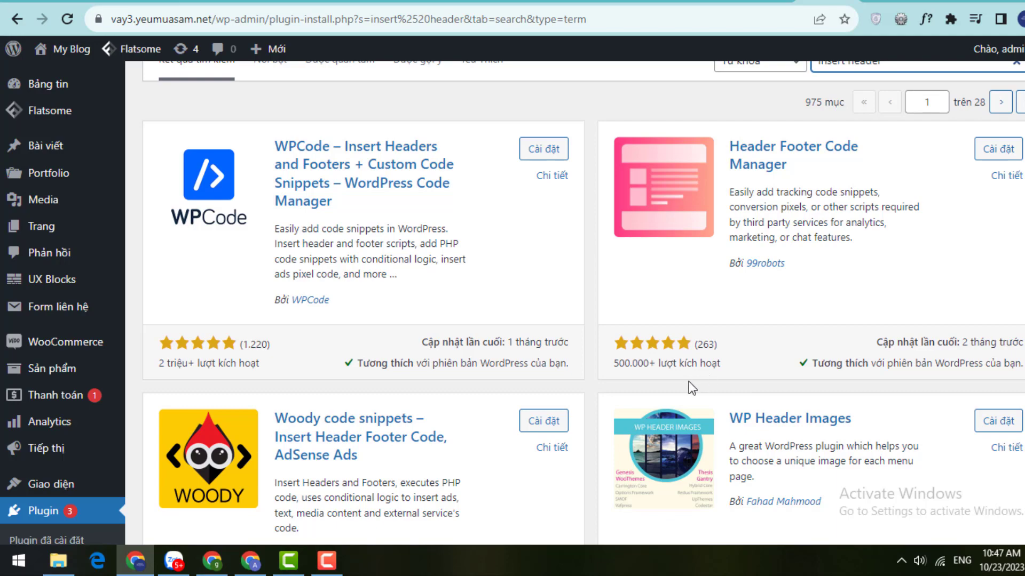
pyautogui.scroll(-3, 688, 381)
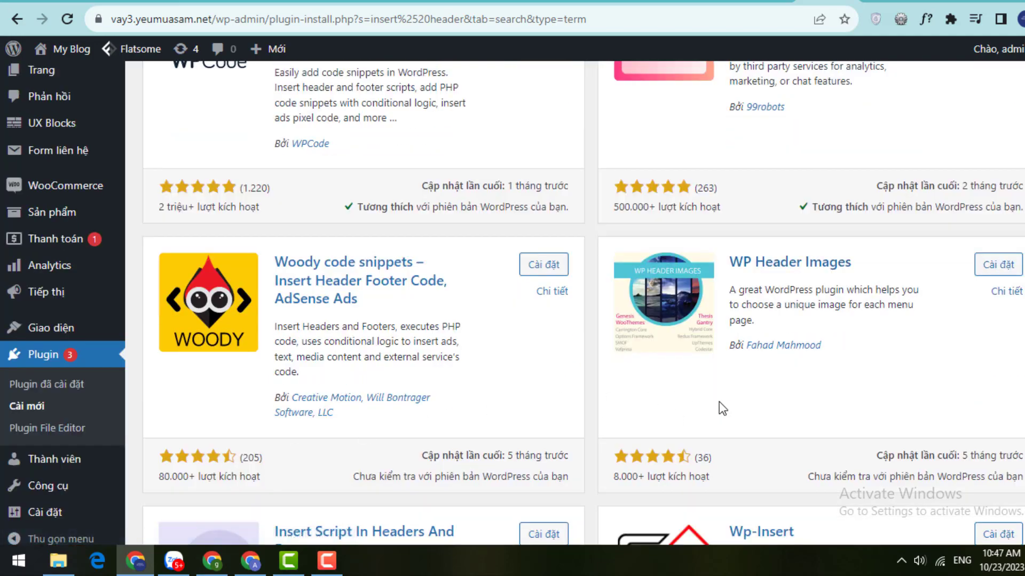
# - Examine the remaining header and footer code plugins in the "insert header" search results
pyautogui.scroll(-3, 719, 401)
pyautogui.scroll(-4, 630, 374)
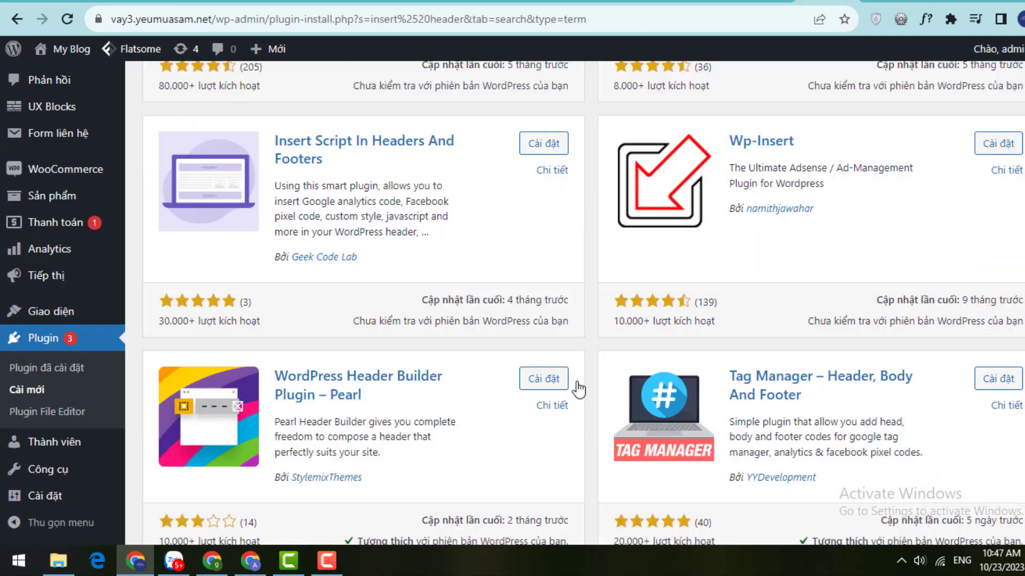
pyautogui.scroll(-3, 670, 352)
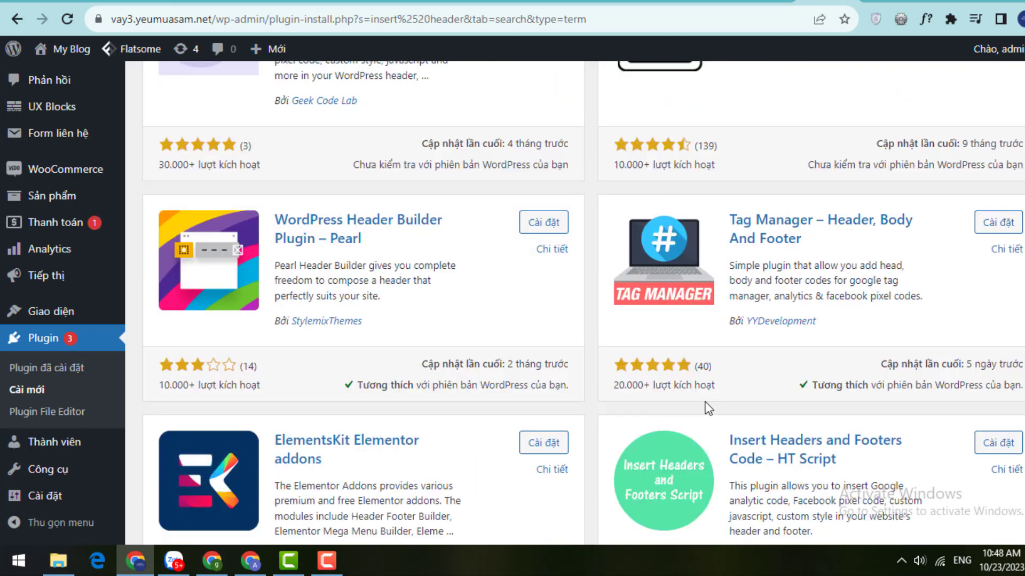
pyautogui.scroll(-3, 708, 409)
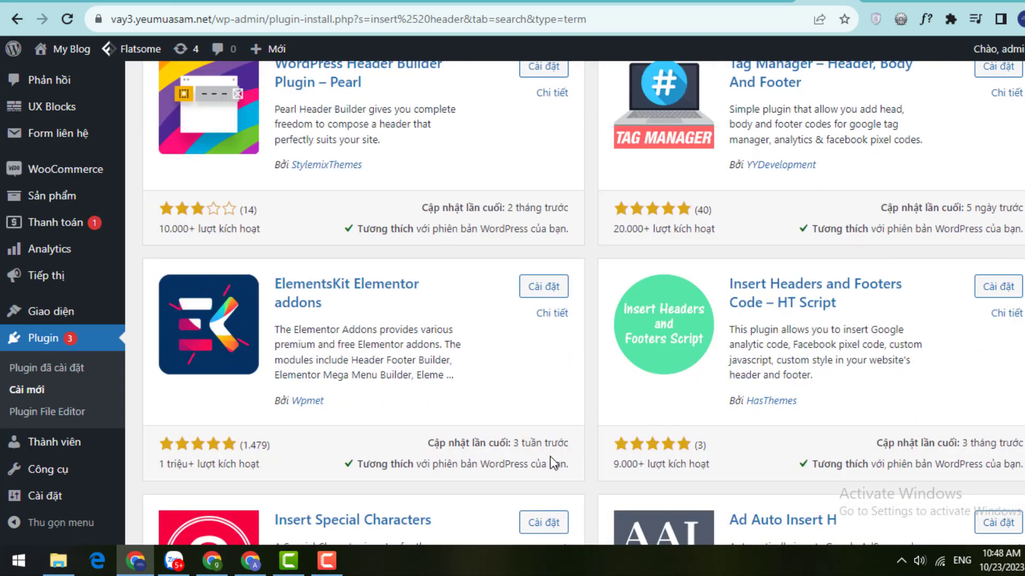
pyautogui.scroll(-3, 662, 460)
pyautogui.scroll(-4, 667, 456)
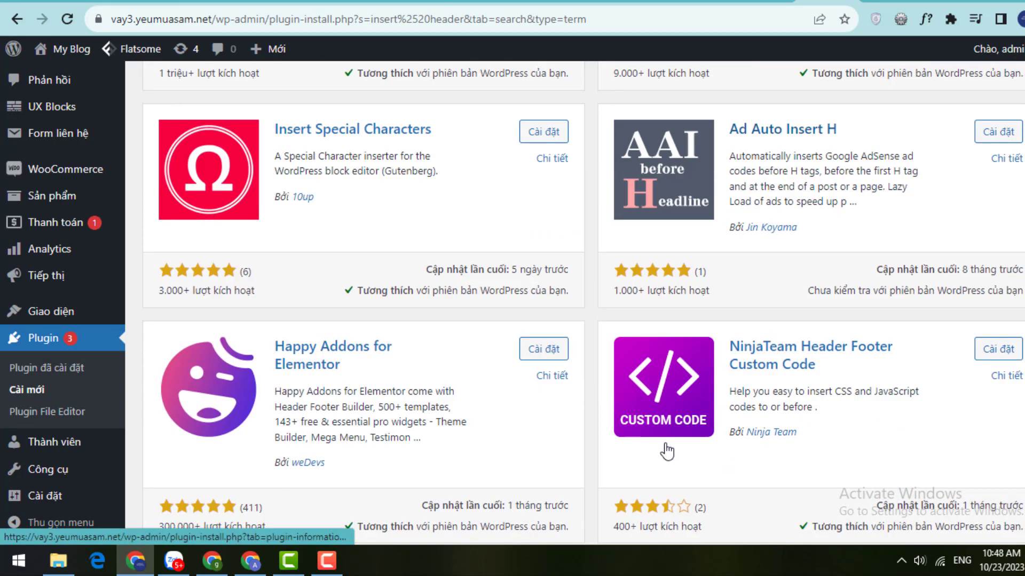
pyautogui.scroll(-4, 666, 451)
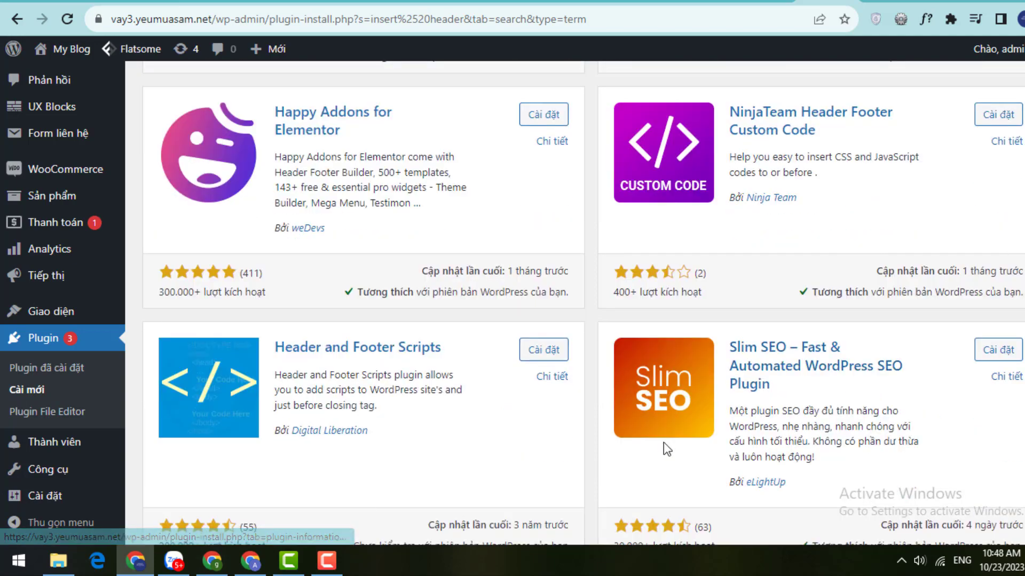
pyautogui.scroll(-3, 667, 448)
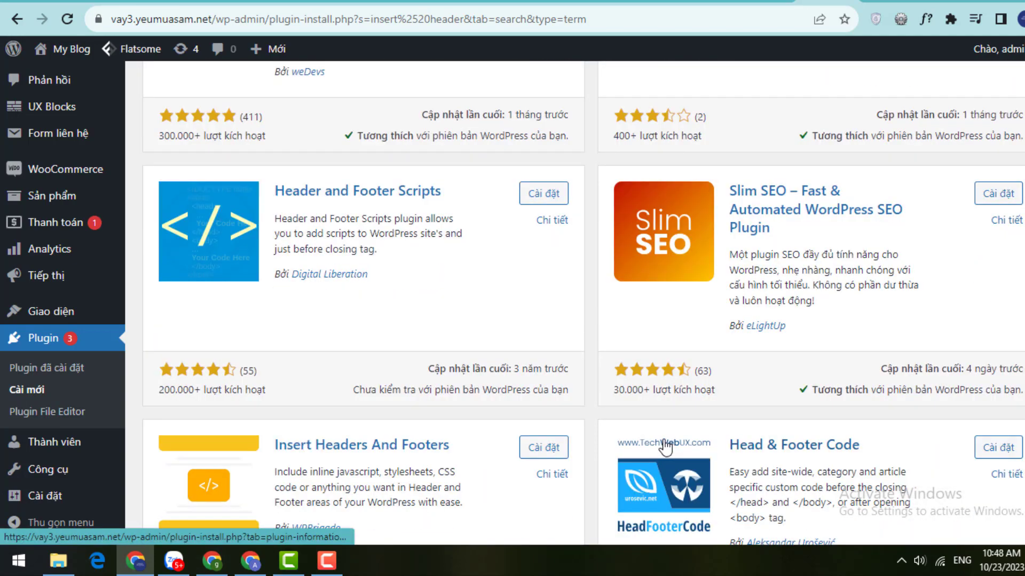
pyautogui.scroll(-3, 666, 449)
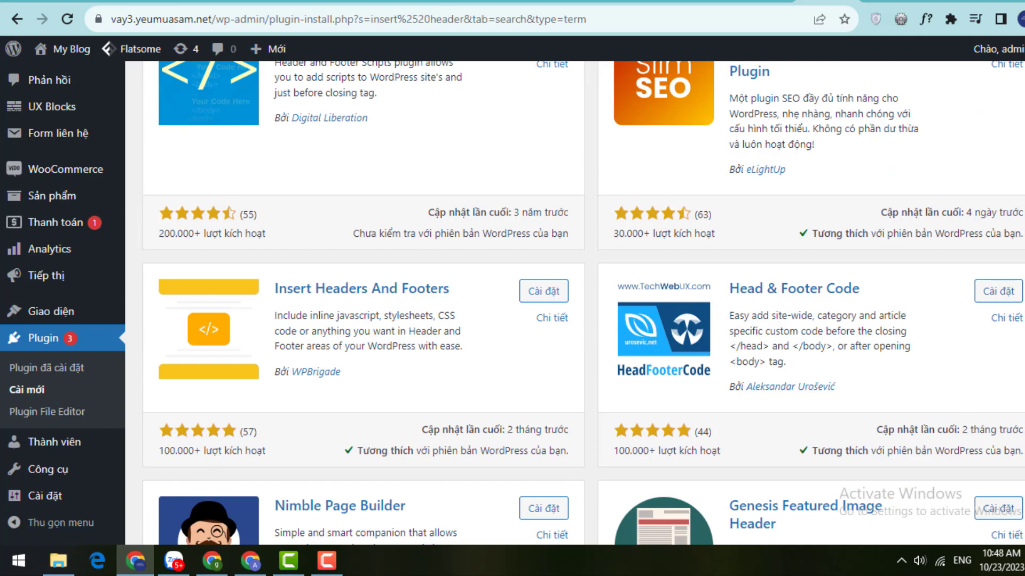
# - Install and activate the WPCode – Insert Headers and Footers plugin
pyautogui.scroll(11, 377, 308)
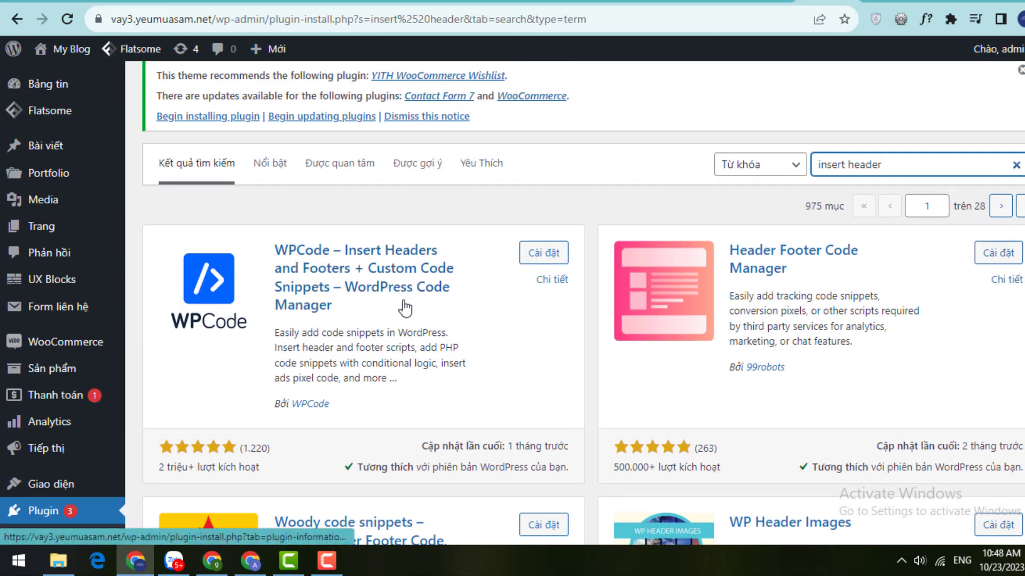
pyautogui.moveTo(174, 467); pyautogui.dragTo(159, 455)
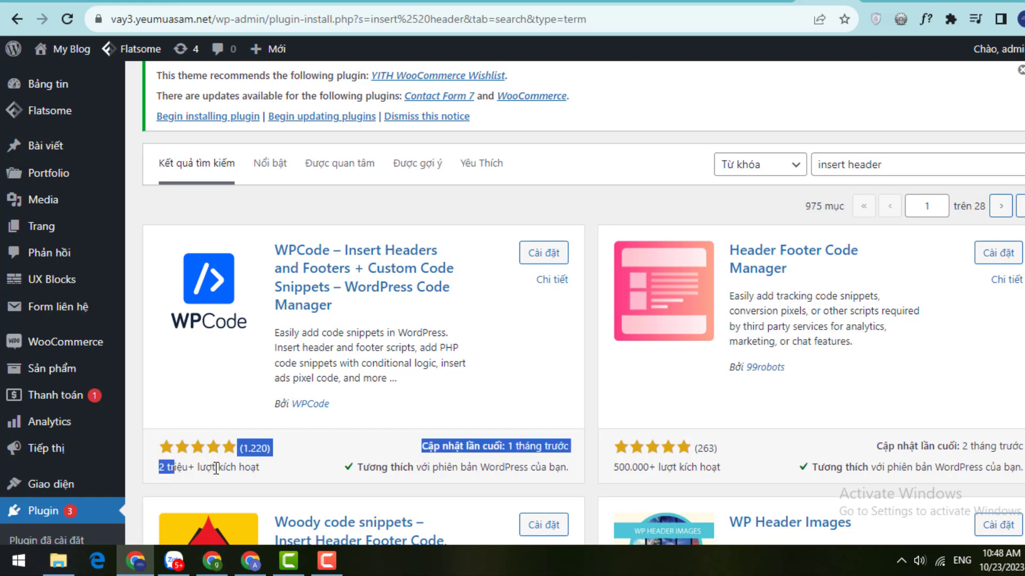
pyautogui.moveTo(216, 469); pyautogui.dragTo(258, 468)
pyautogui.click(549, 256)
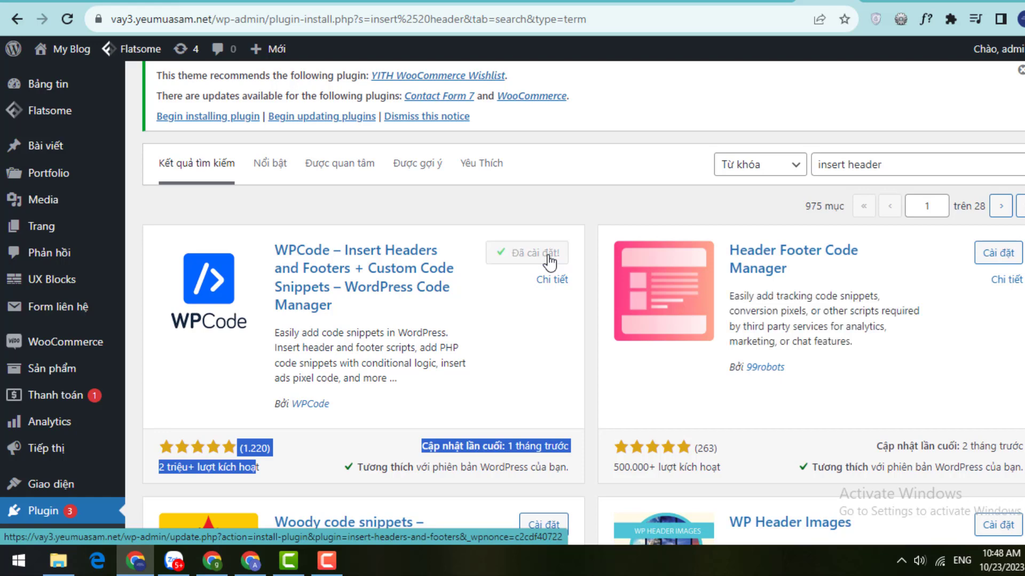
pyautogui.click(541, 259)
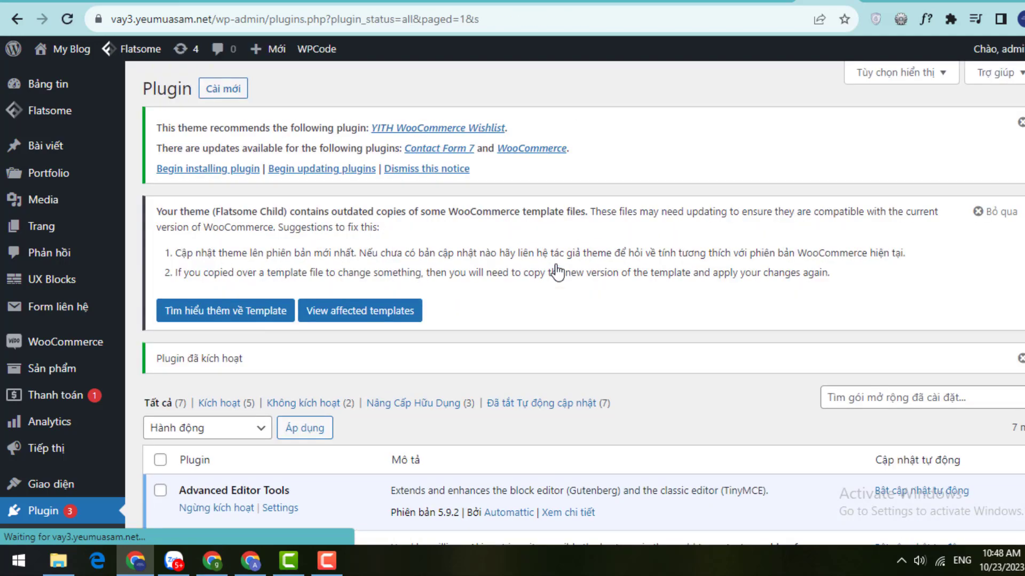
# - Open the Header & Footer page of Code Snippets and look over its header and body script fields
pyautogui.scroll(-3, 115, 415)
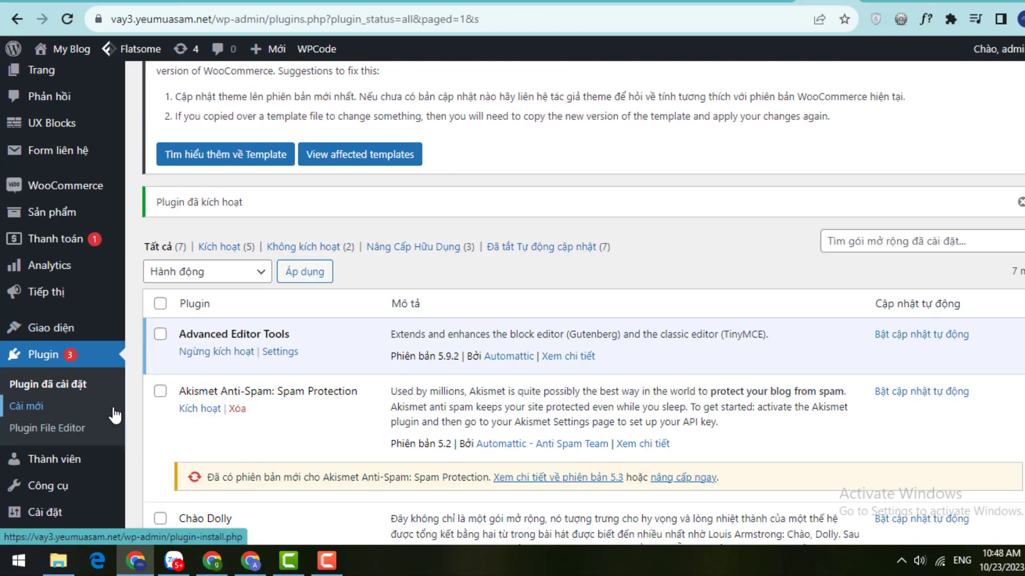
pyautogui.scroll(-5, 115, 415)
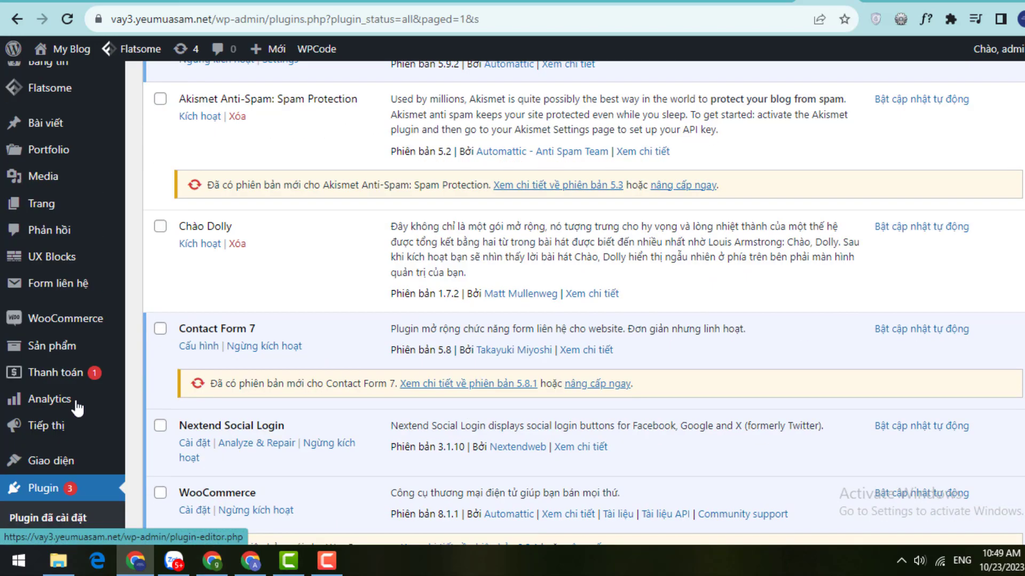
pyautogui.moveTo(77, 407)
pyautogui.scroll(-4, 78, 407)
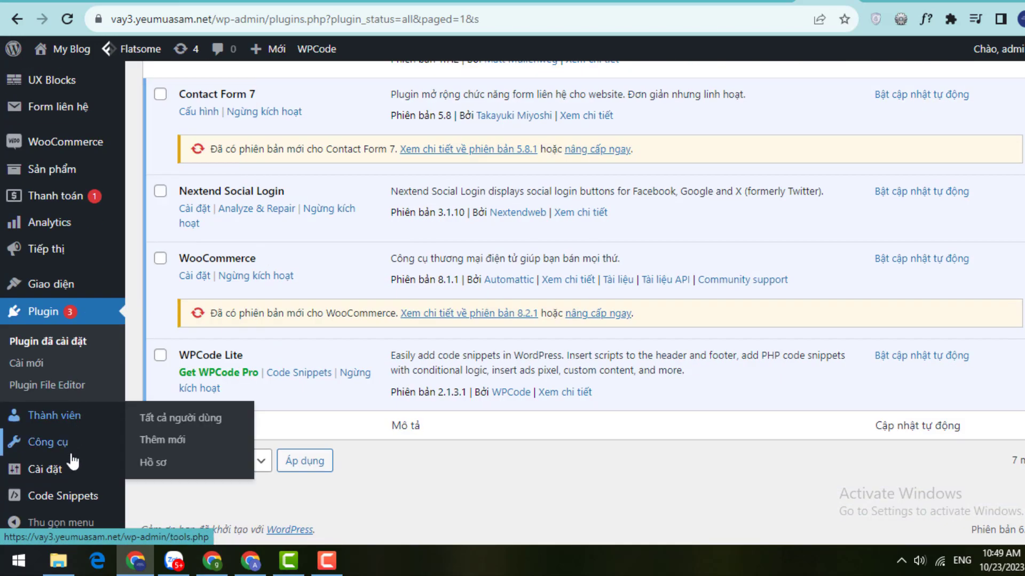
pyautogui.moveTo(72, 499)
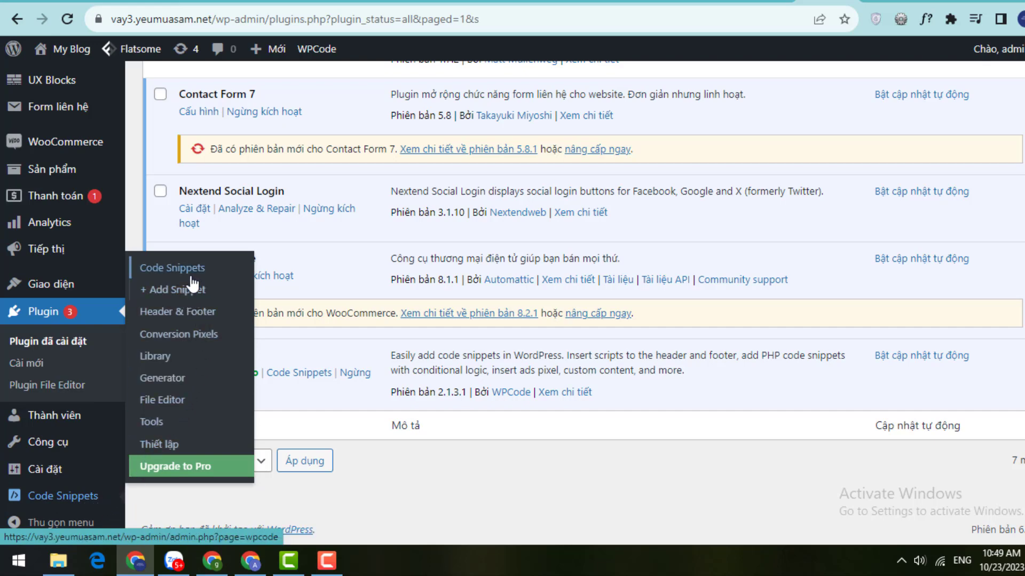
pyautogui.click(202, 319)
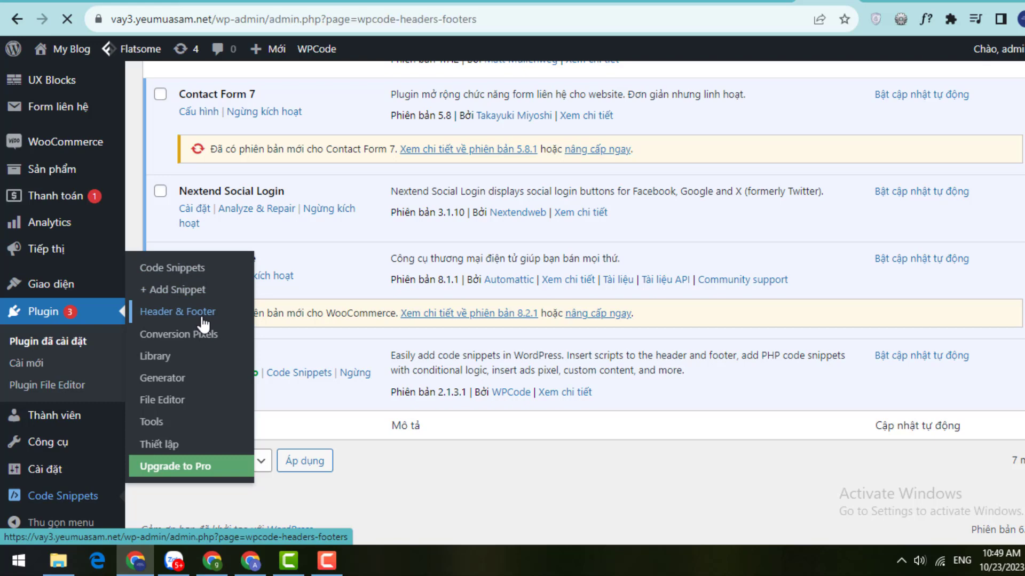
pyautogui.scroll(-10, 432, 341)
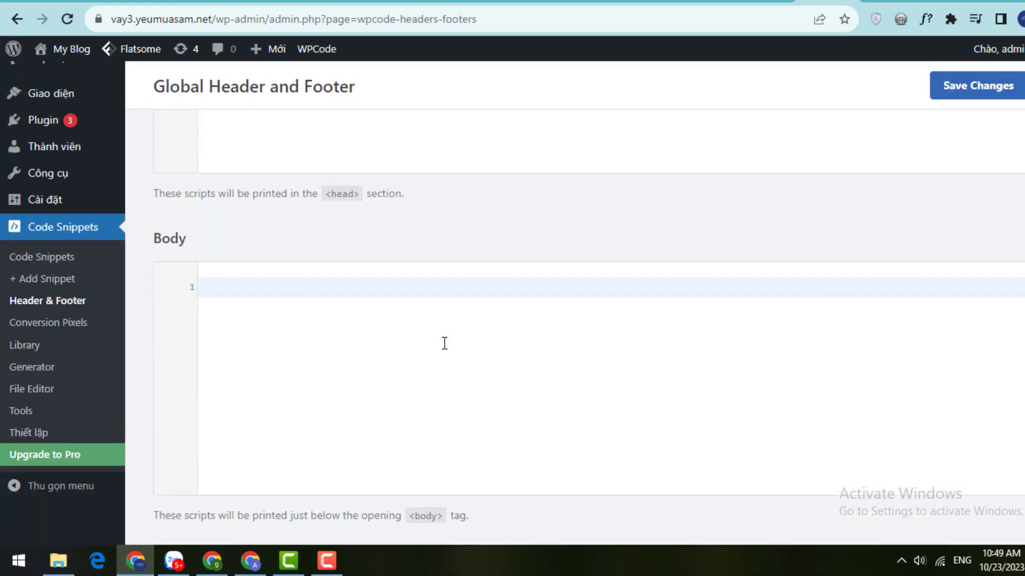
pyautogui.scroll(6, 443, 347)
pyautogui.scroll(5, 373, 313)
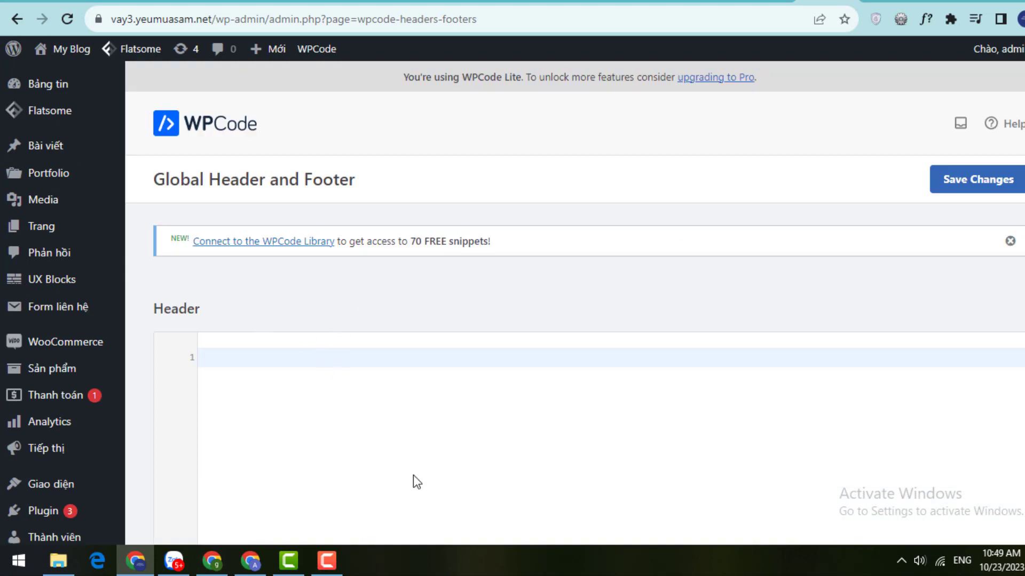
# - Switch to the Search Console Chrome window and copy the meta tag of the HTML tag verification method
pyautogui.click(250, 560)
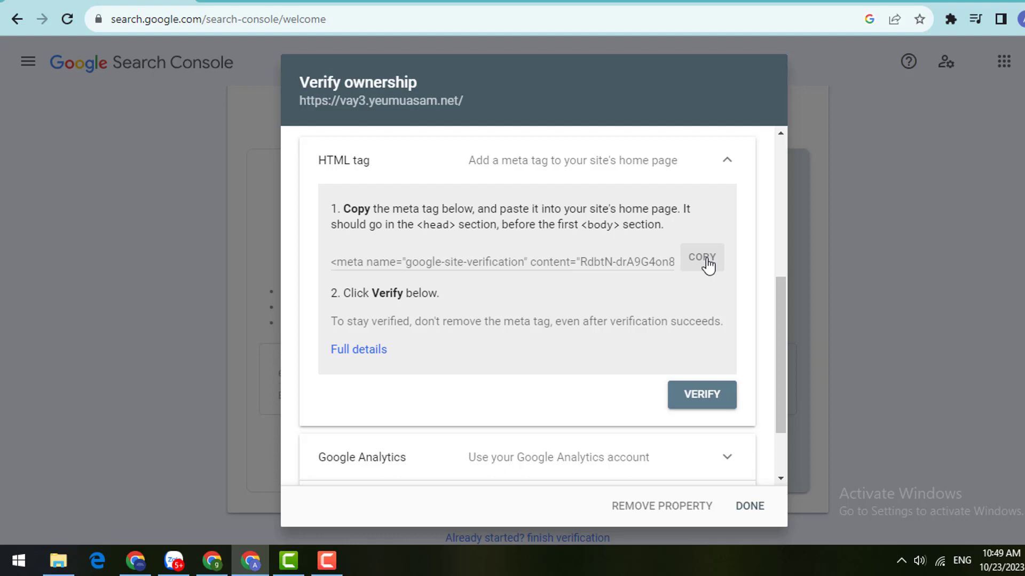
pyautogui.scroll(6, 692, 320)
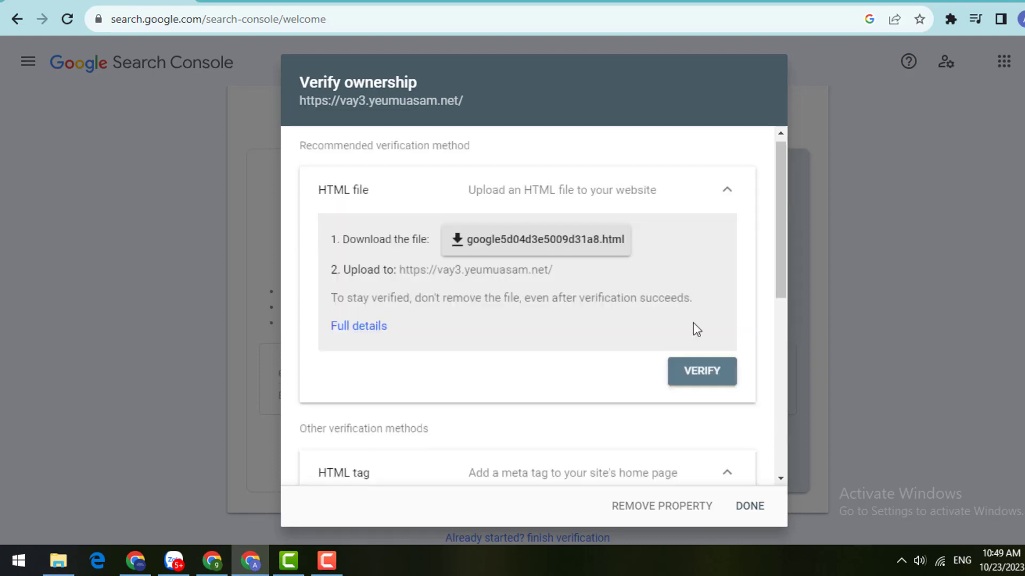
pyautogui.scroll(-5, 475, 277)
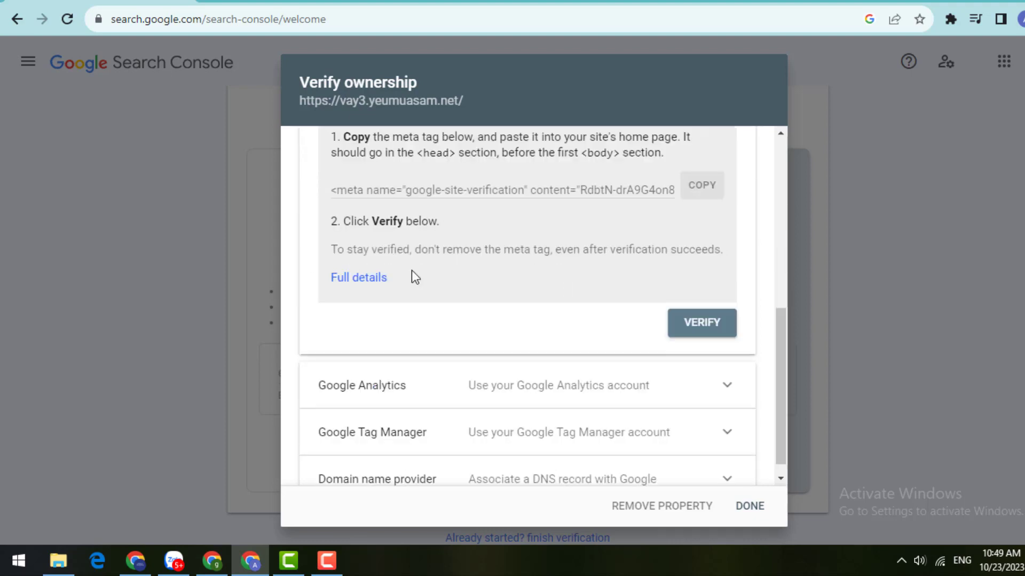
pyautogui.scroll(1, 392, 183)
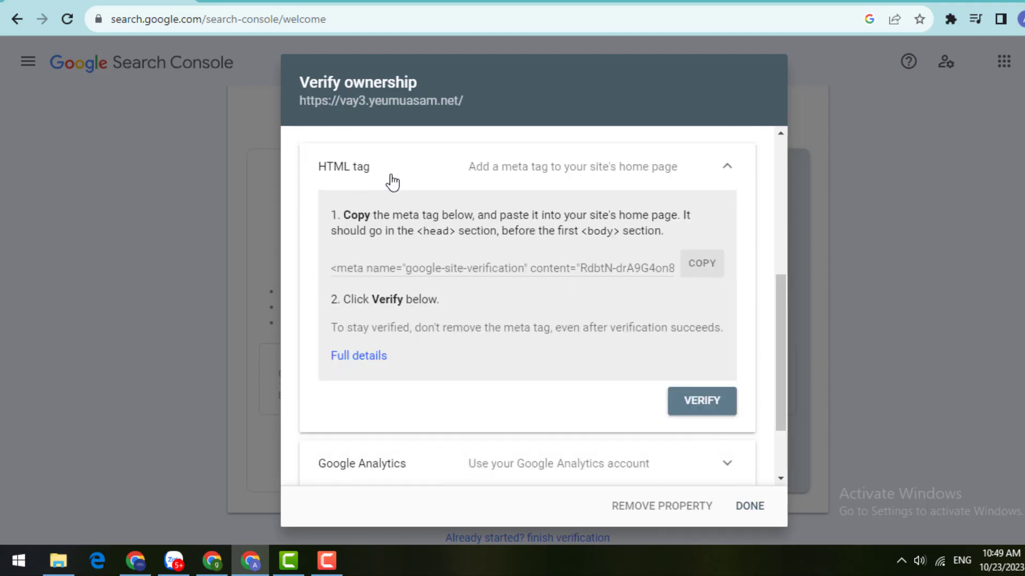
pyautogui.click(706, 269)
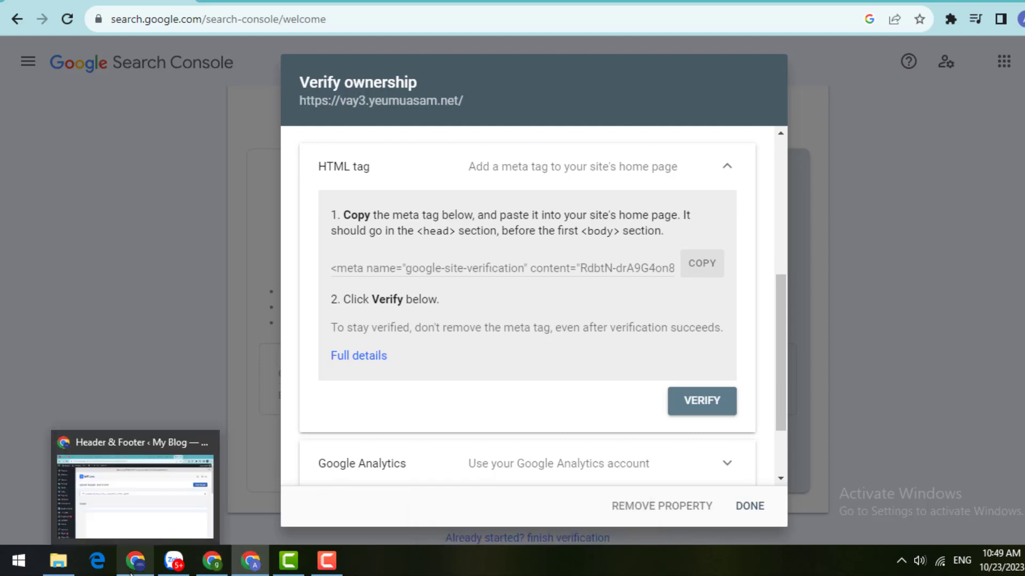
# - Switch to the WordPress Chrome window, paste the google-site-verification meta tag into WPCode's Header field and save the changes
pyautogui.click(135, 560)
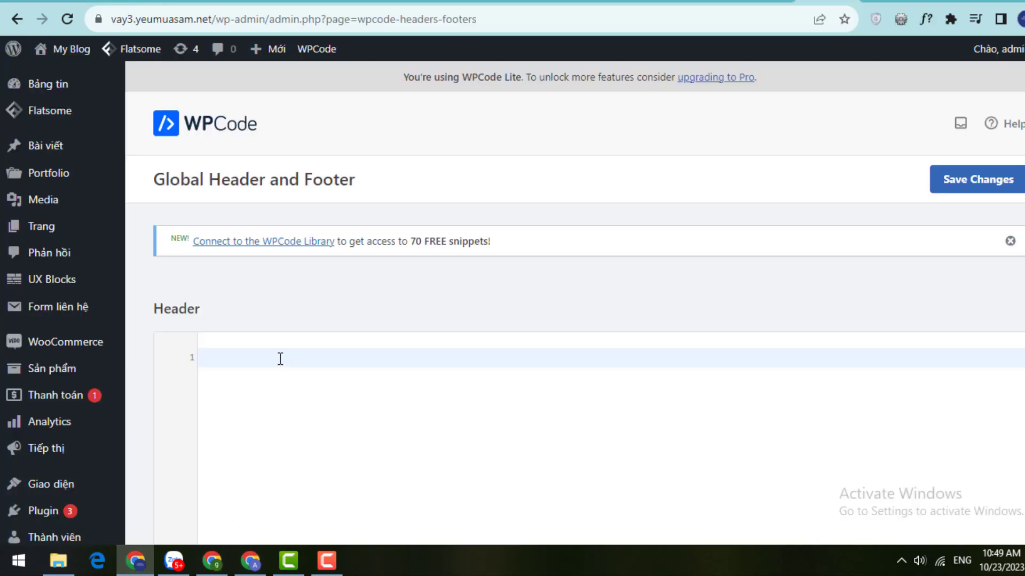
pyautogui.hotkey('ctrl', 'v')
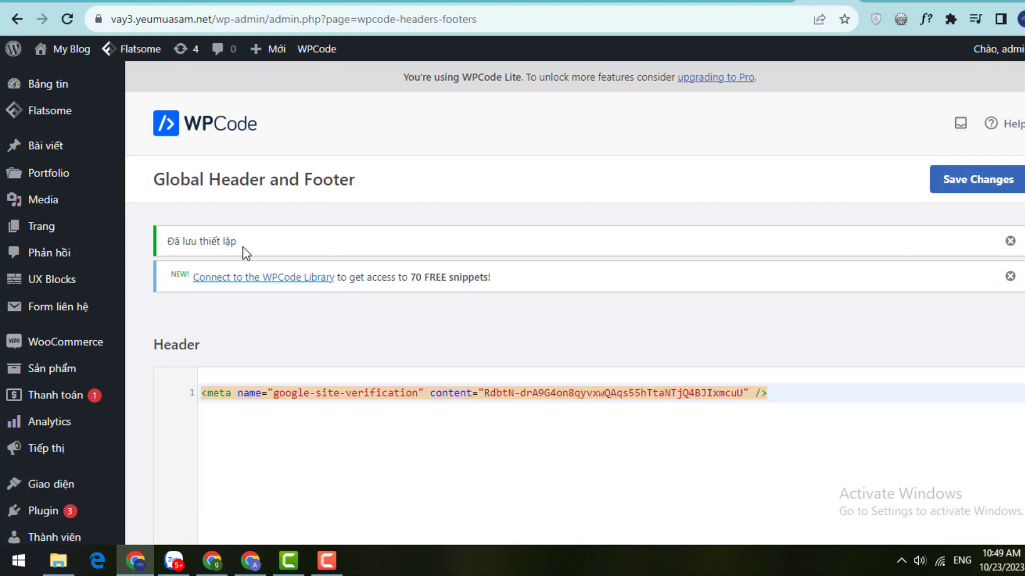
pyautogui.moveTo(243, 247); pyautogui.dragTo(162, 242)
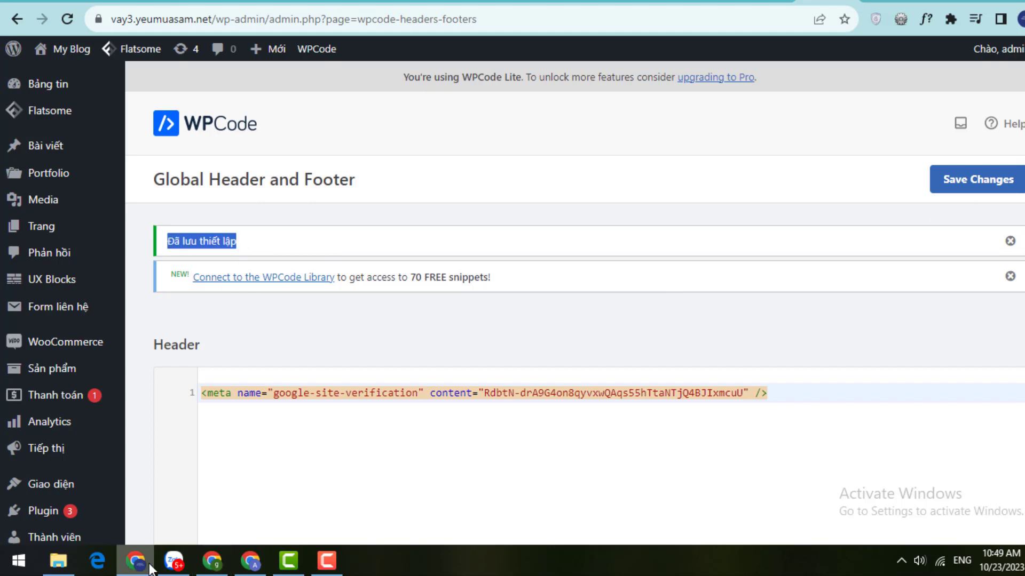
# - Switch back to the Search Console window and verify the site's ownership with the HTML tag method
pyautogui.click(248, 566)
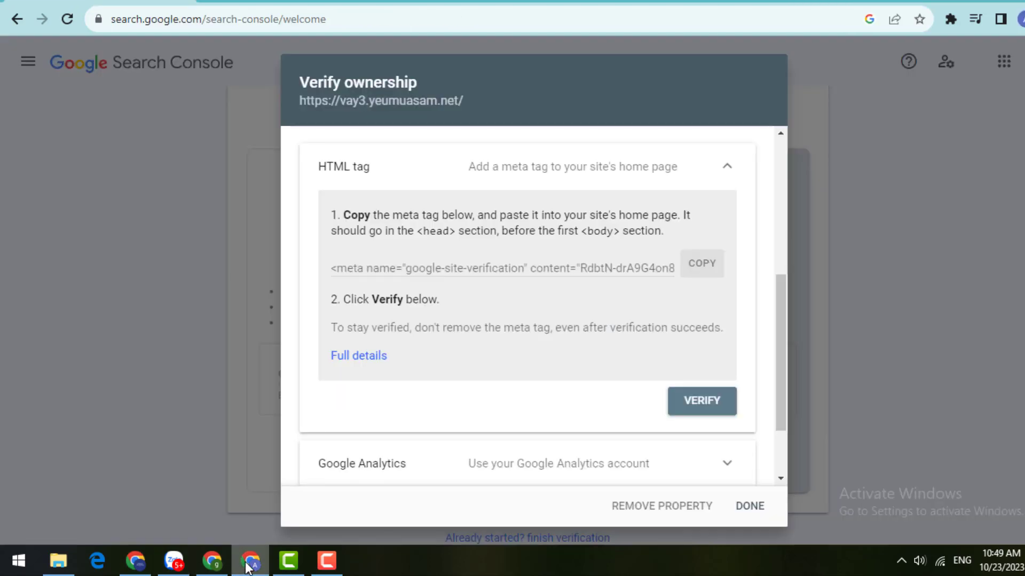
pyautogui.click(700, 403)
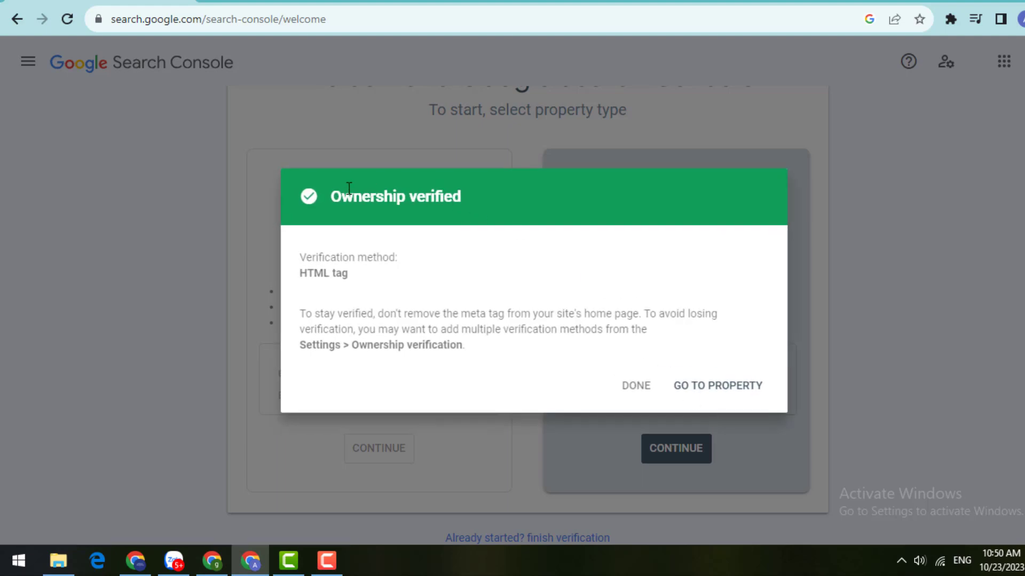
pyautogui.moveTo(331, 195); pyautogui.dragTo(466, 201)
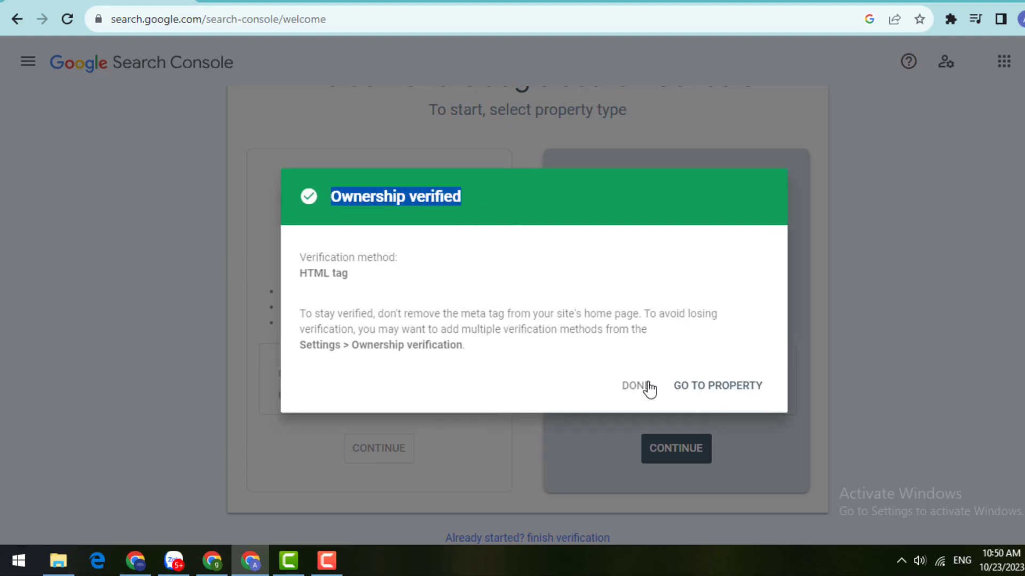
# - Go to the verified property and dismiss the welcome message and the Overview tip
pyautogui.click(735, 392)
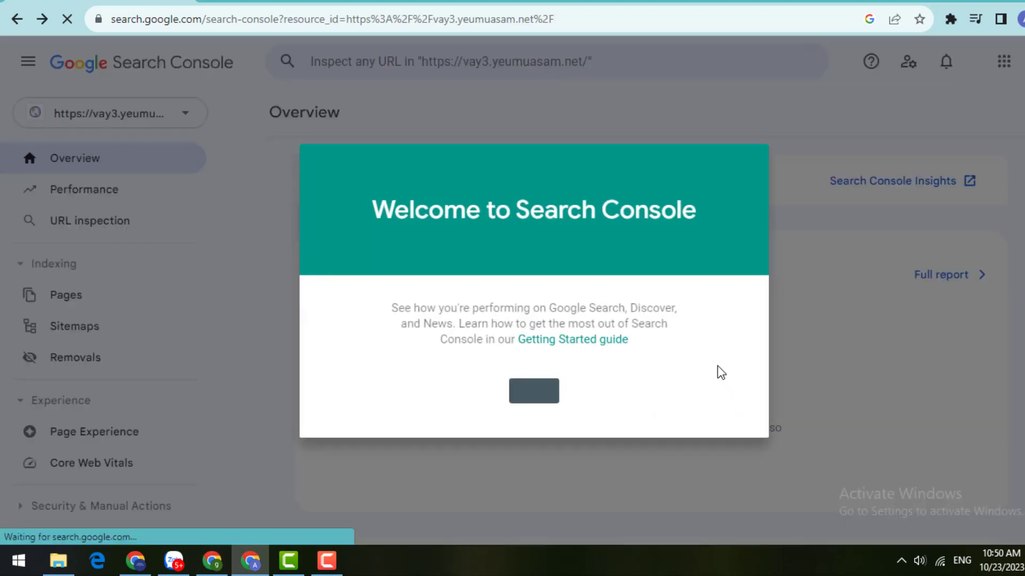
pyautogui.click(542, 399)
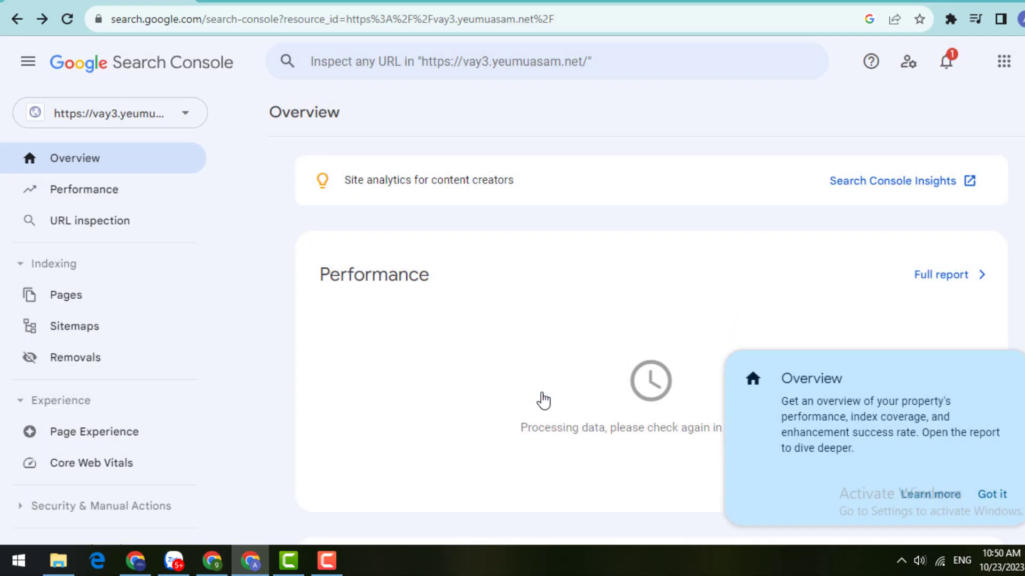
pyautogui.click(988, 495)
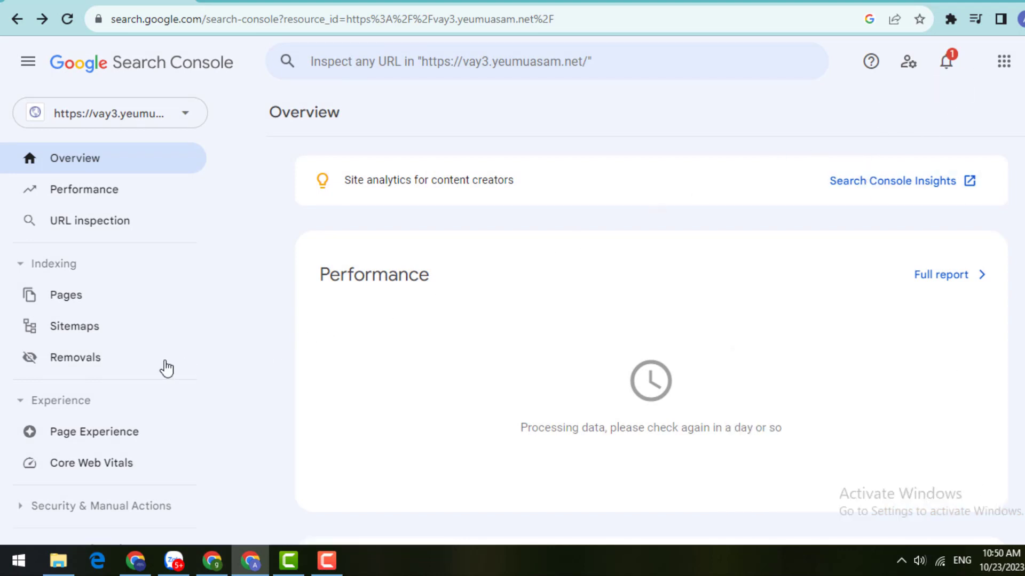
# - Translate the property's Overview page into Vietnamese (Tiếng Việt)
pyautogui.scroll(-3, 108, 369)
pyautogui.scroll(3, 105, 369)
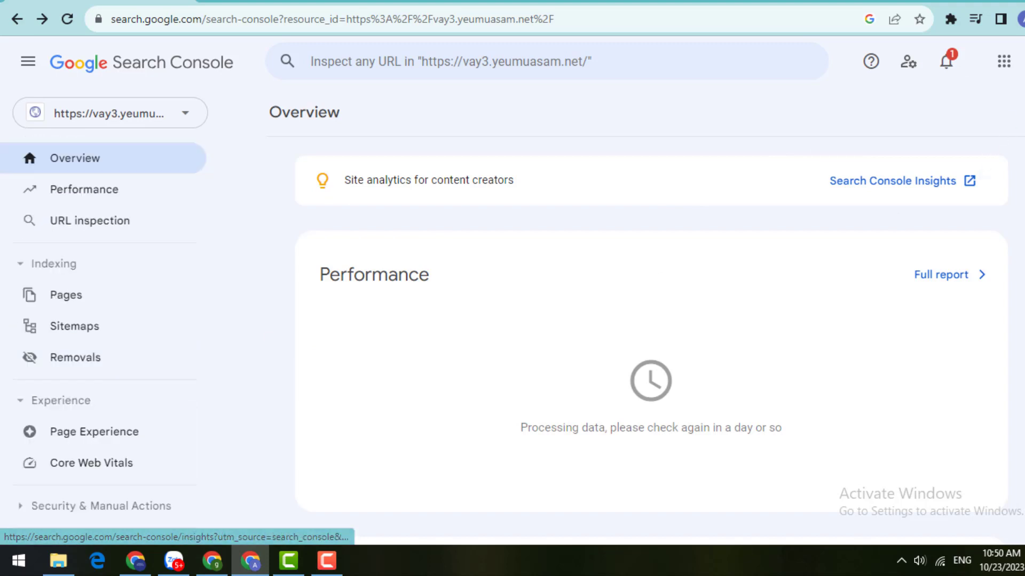
pyautogui.rightClick(916, 116)
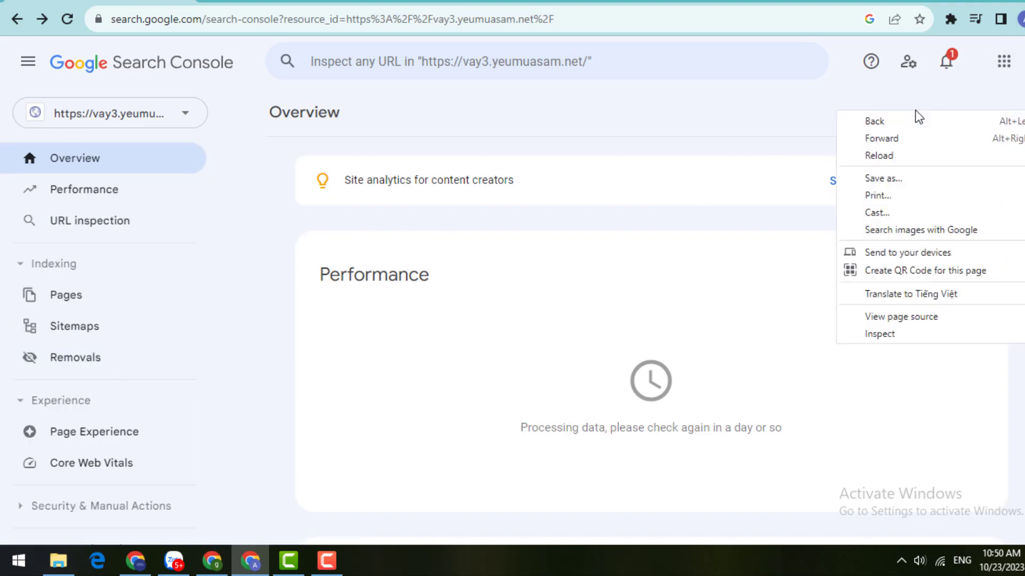
pyautogui.click(892, 294)
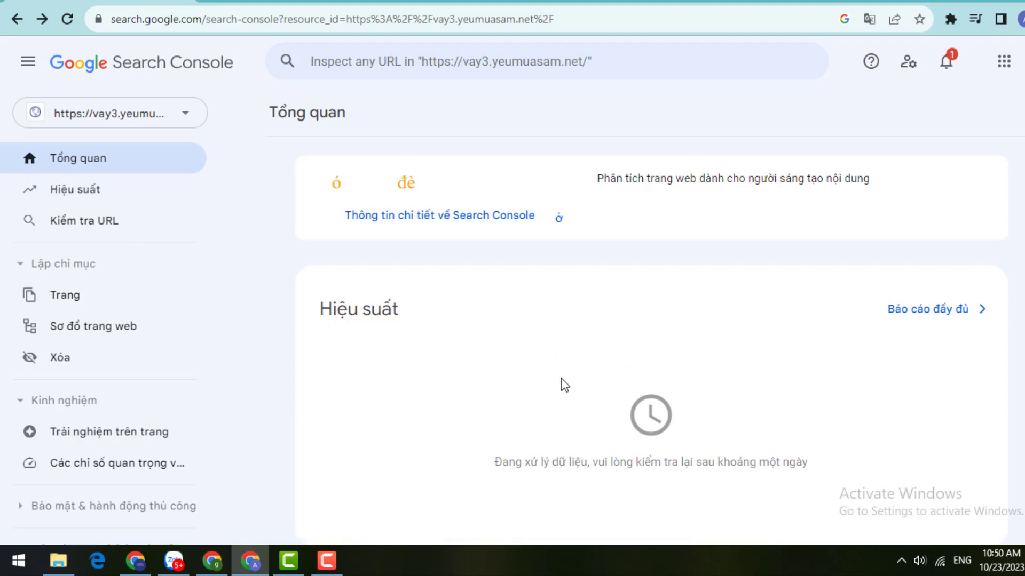
# - View the property's Performance report (Hiệu suất) and look over the other report sections available for the site
pyautogui.click(99, 196)
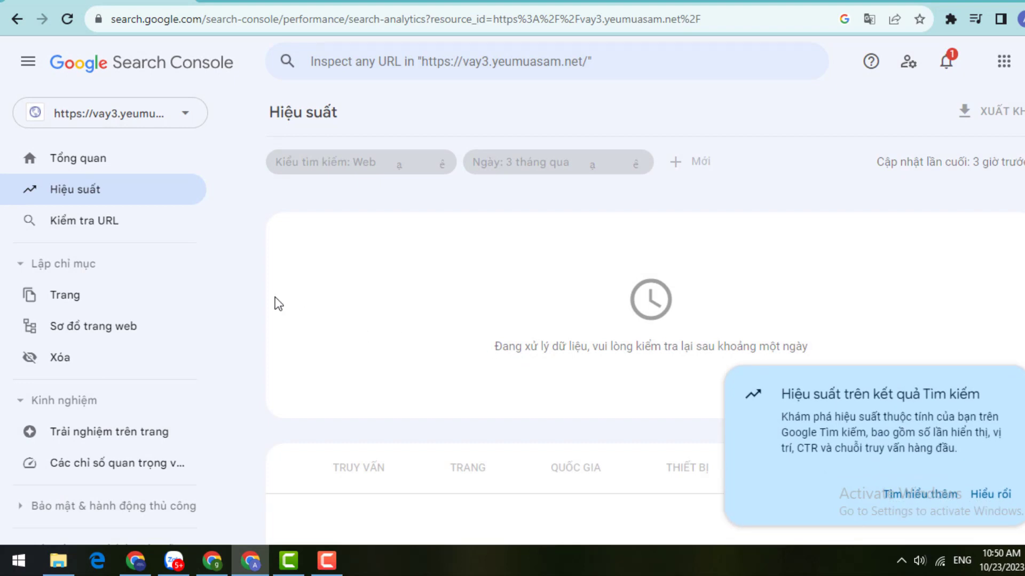
pyautogui.click(90, 227)
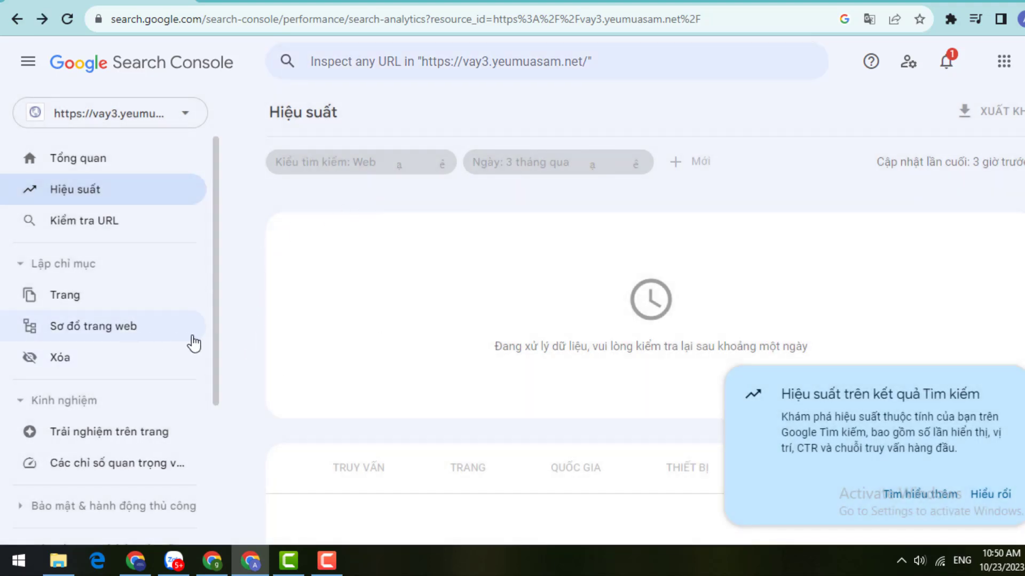
pyautogui.scroll(-3, 174, 350)
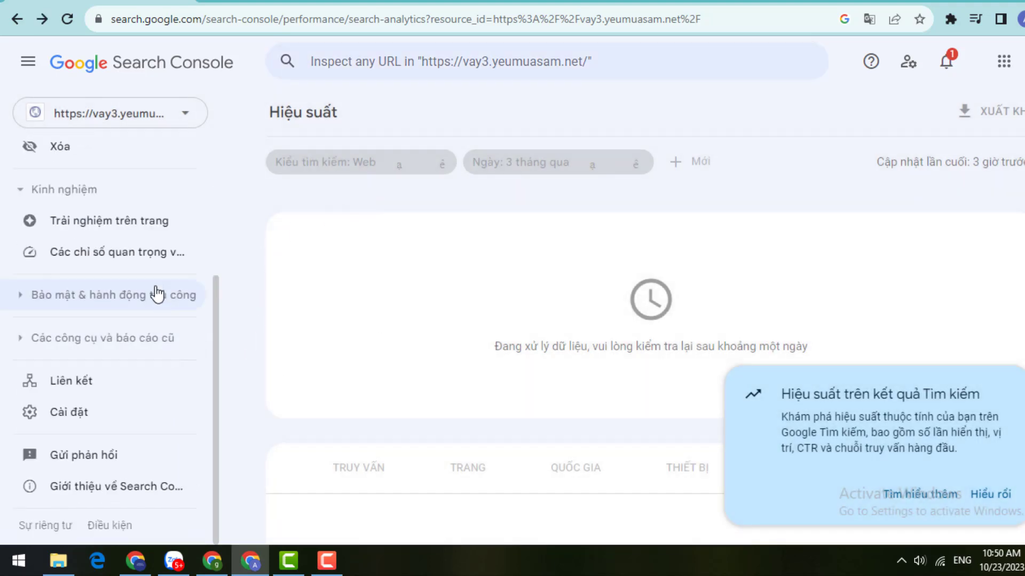
pyautogui.scroll(3, 114, 270)
# - View the property's Sitemaps page (Sơ đồ trang web) and return to the Overview (Tổng quan)
pyautogui.click(103, 273)
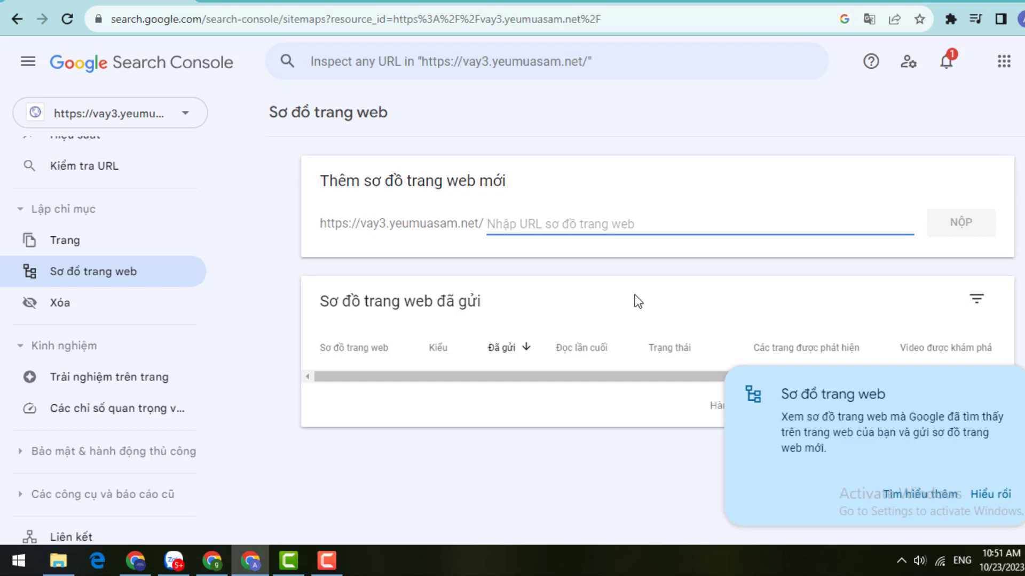
pyautogui.scroll(1, 153, 192)
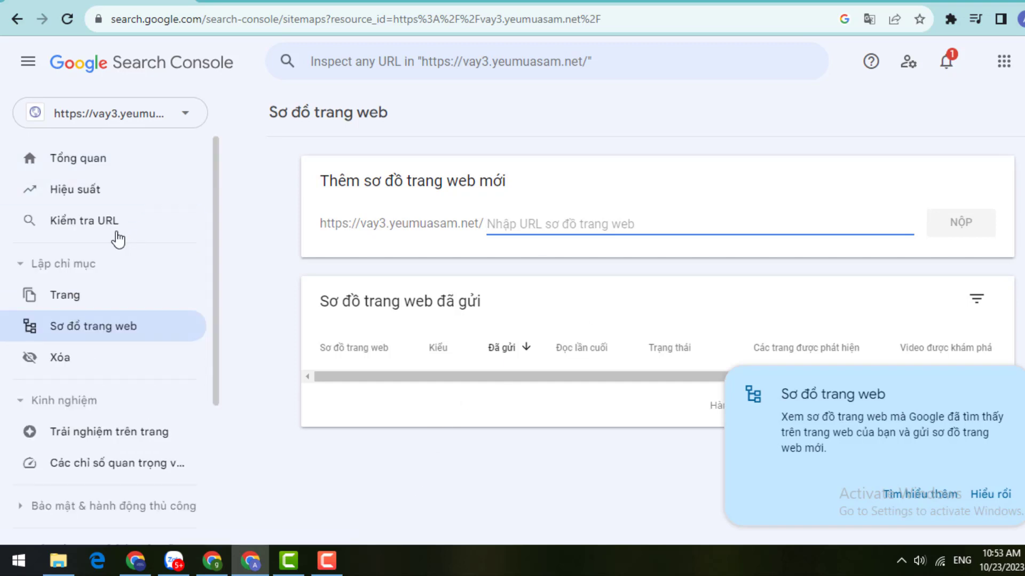
pyautogui.click(84, 159)
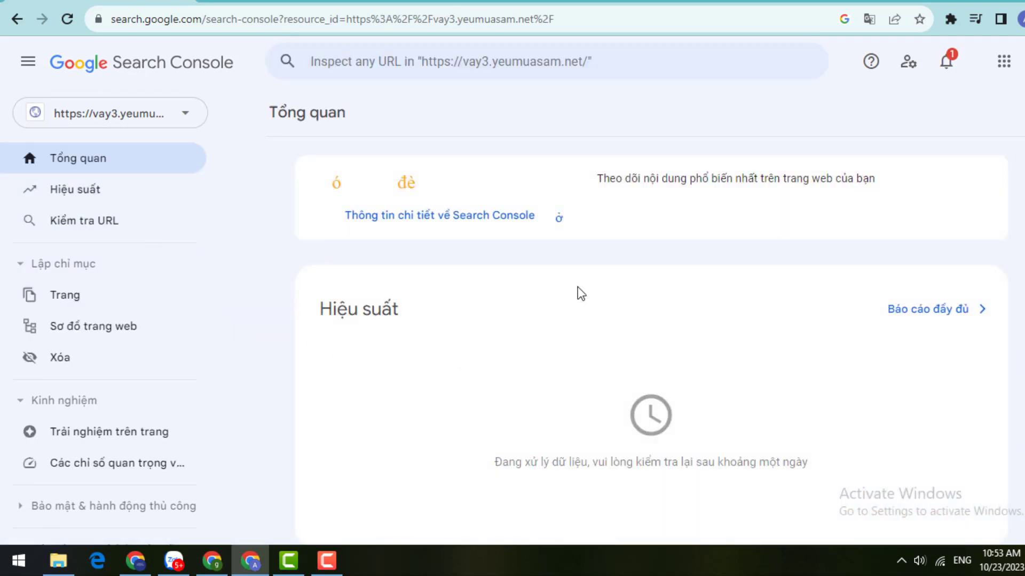